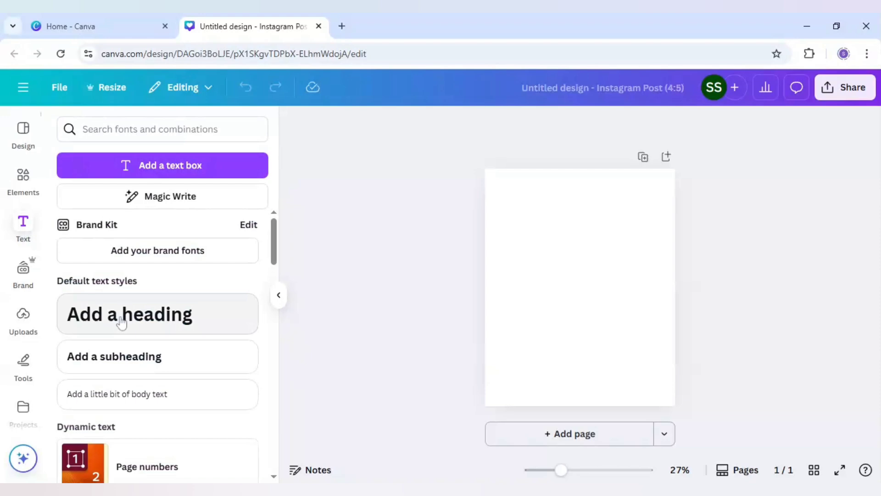
- Add a heading to the blank page reading RE, THI and NK on three separate lines
click(121, 322)
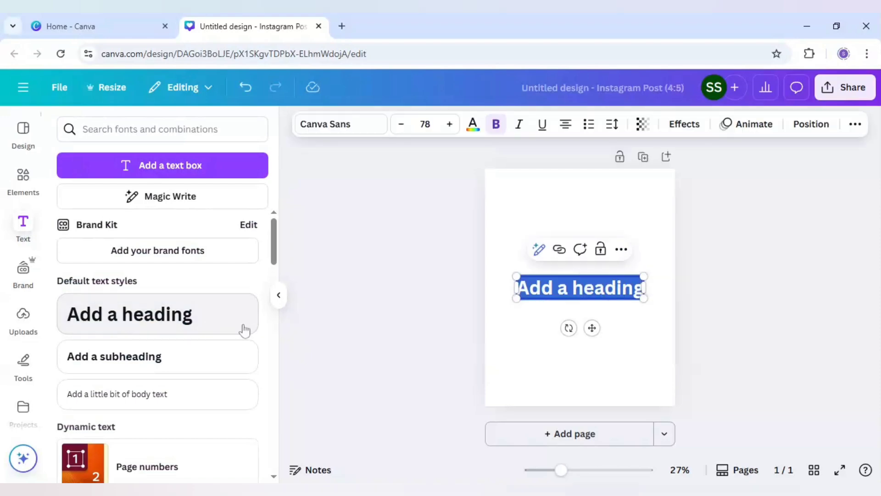
text(RE)
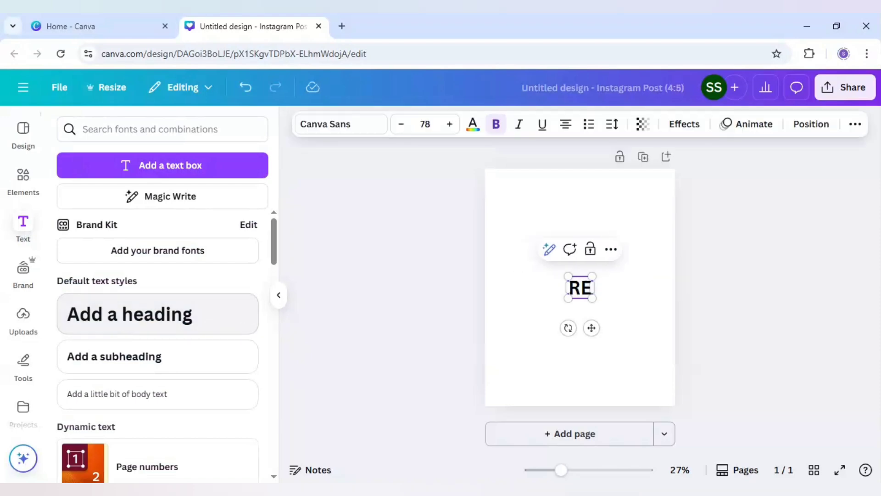
key(Return)
text(THI)
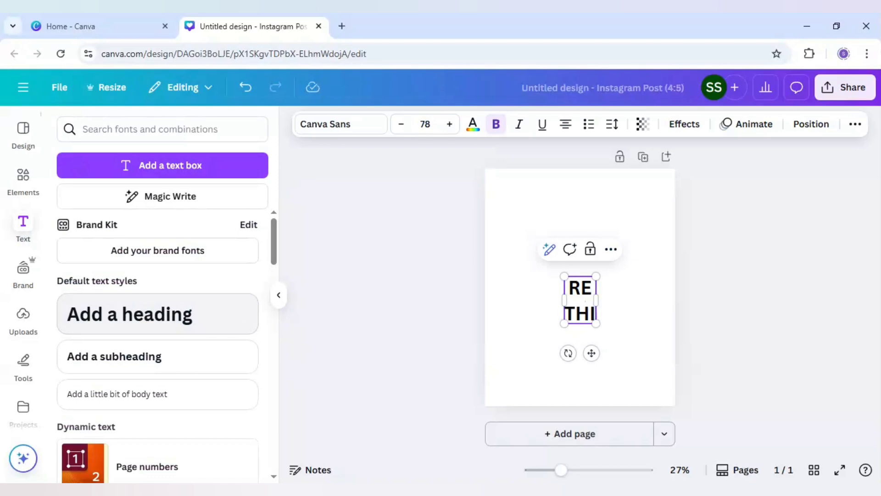
key(Return)
text(NK)
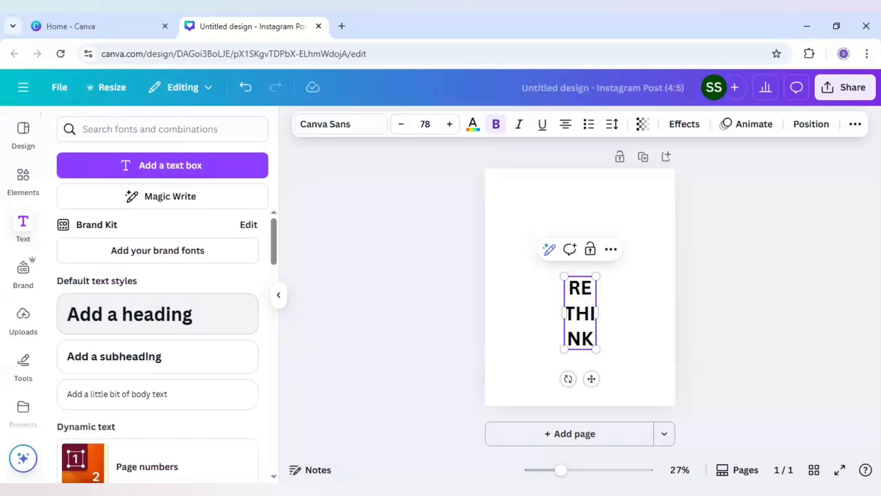
click(543, 350)
- Tighten the line spacing of the three-line heading to 0.84
click(572, 335)
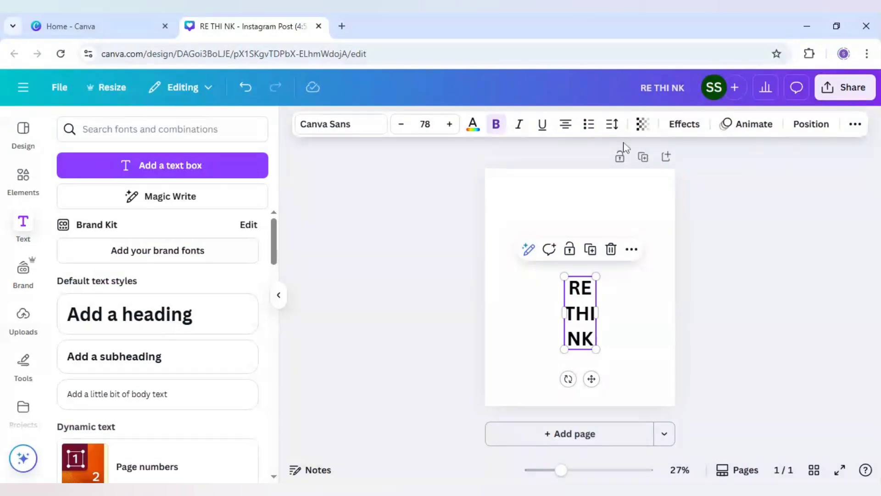
click(612, 124)
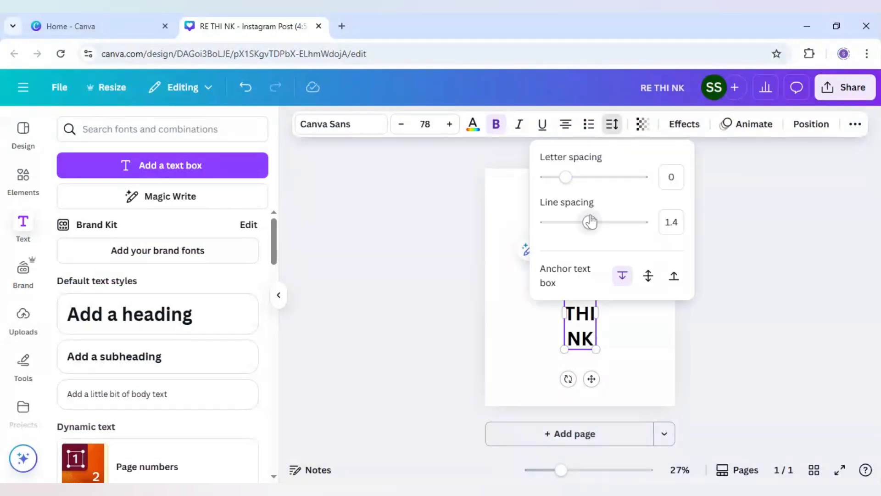
drag(590, 222, 561, 222)
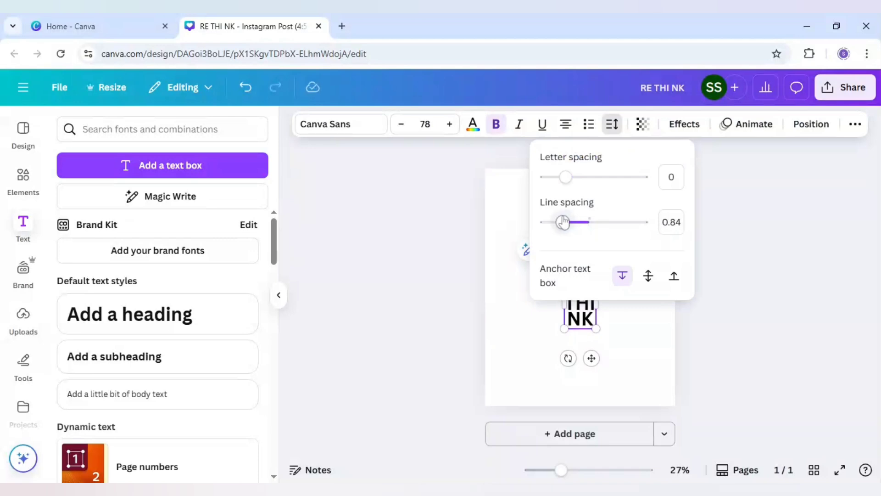
click(629, 330)
- Enlarge the heading to about size 189 and move it down towards the middle of the page
click(590, 314)
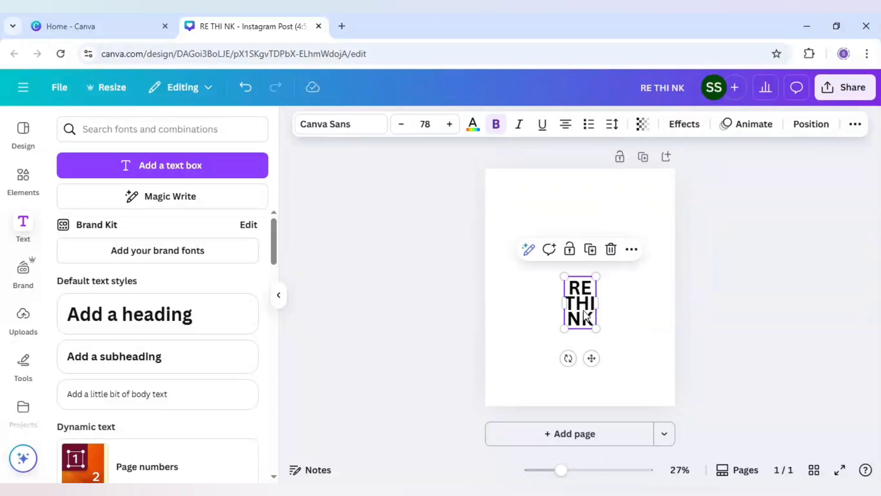
drag(596, 276, 639, 198)
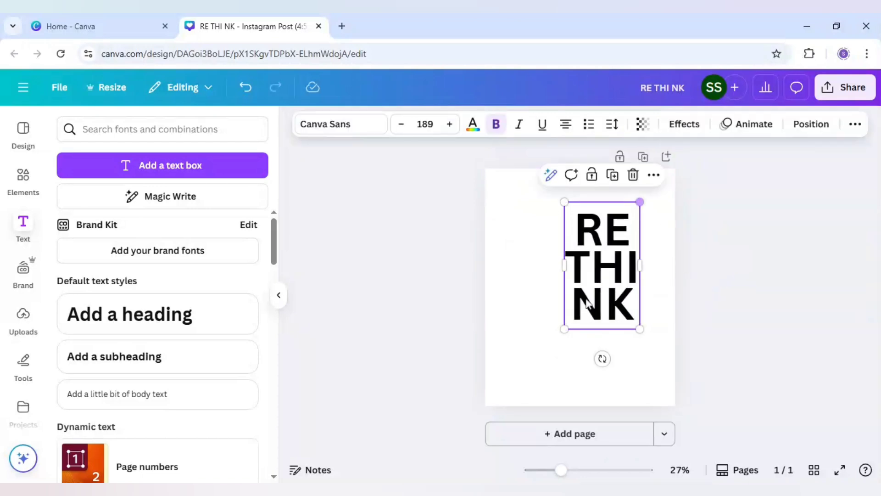
drag(587, 294, 571, 336)
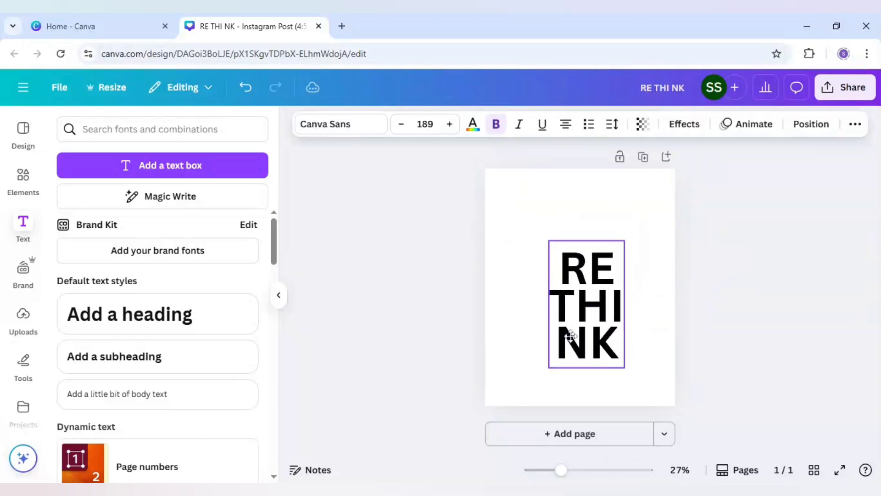
- Change the heading's font to League Spartan
click(352, 131)
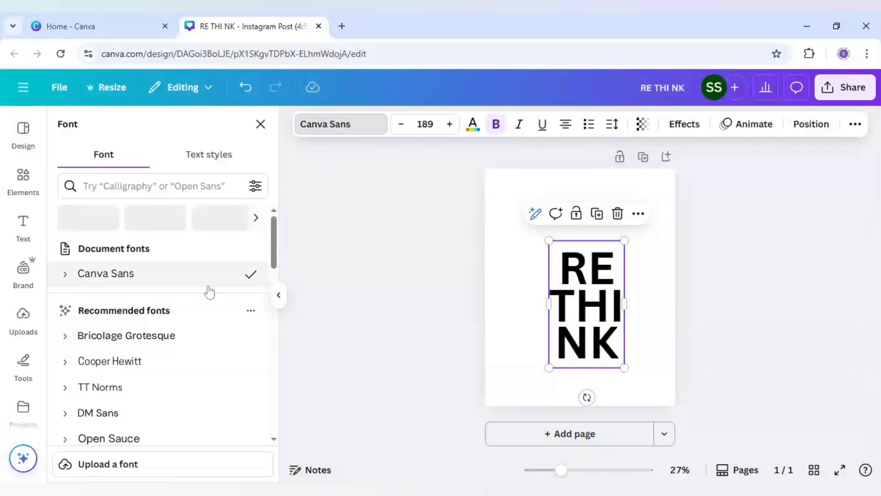
scroll(208, 291, down, 4)
click(179, 312)
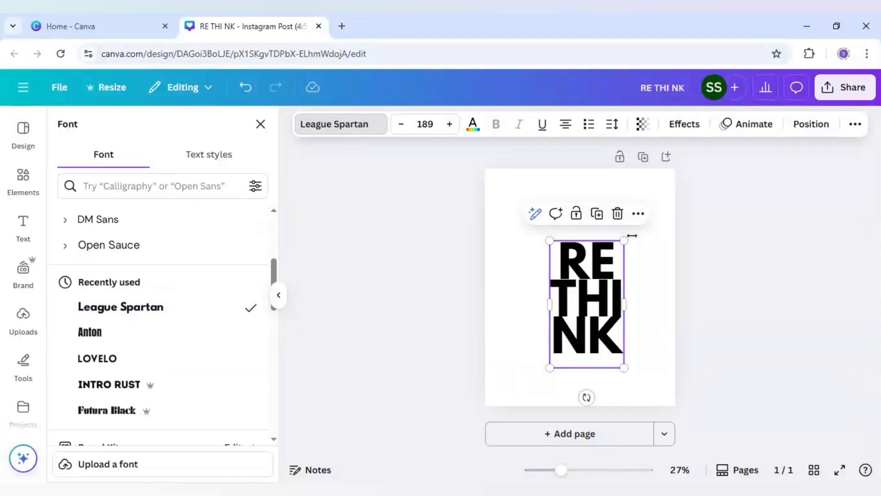
- Set the heading's line spacing to 0.86 and its letter spacing to -95
click(612, 124)
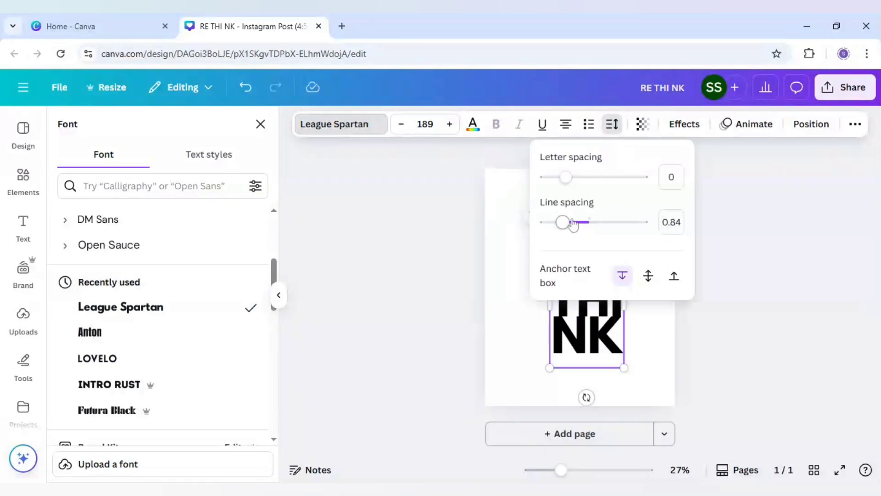
mouse_move(561, 223)
mouse_down()
mouse_move(572, 223)
mouse_move(565, 224)
mouse_up()
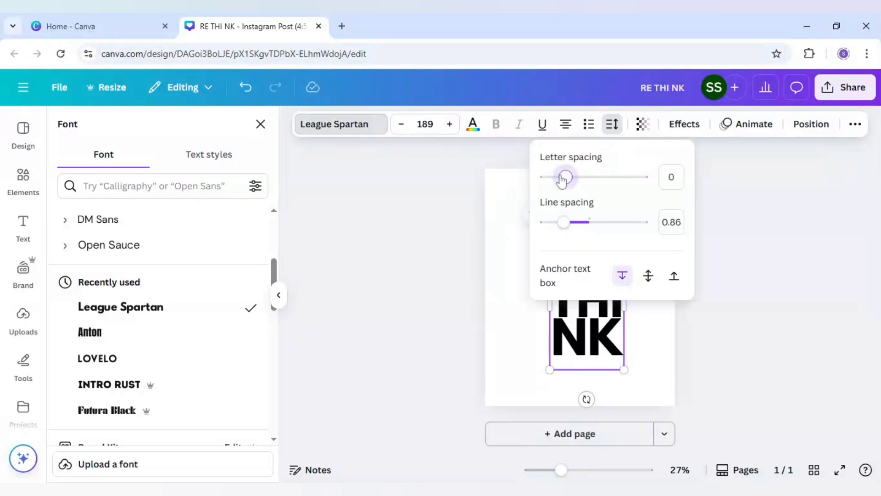
drag(565, 176, 557, 177)
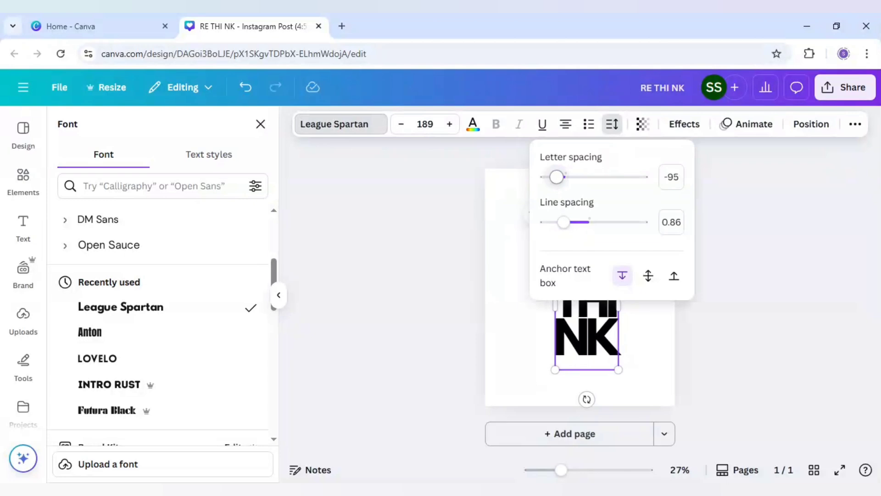
click(530, 287)
click(525, 289)
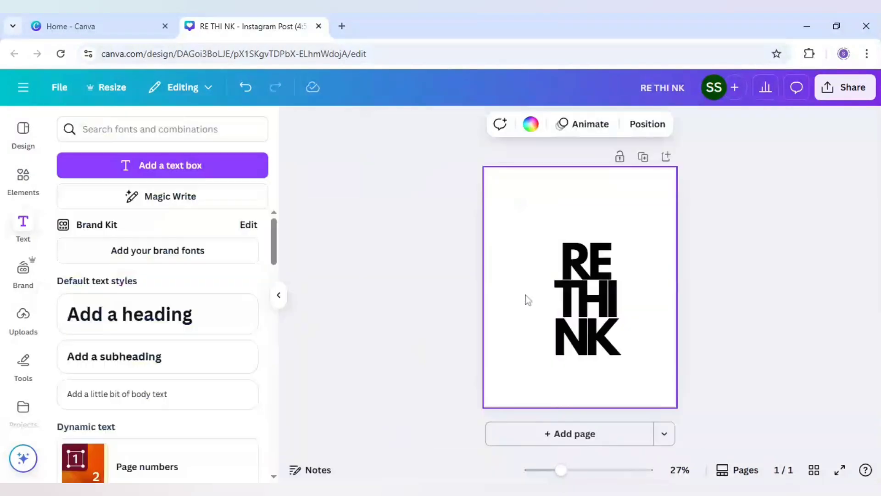
- Enlarge the heading to about size 262, centred across the page, with a space between R and E
click(565, 339)
drag(555, 370, 524, 404)
drag(618, 240, 643, 236)
drag(589, 303, 588, 291)
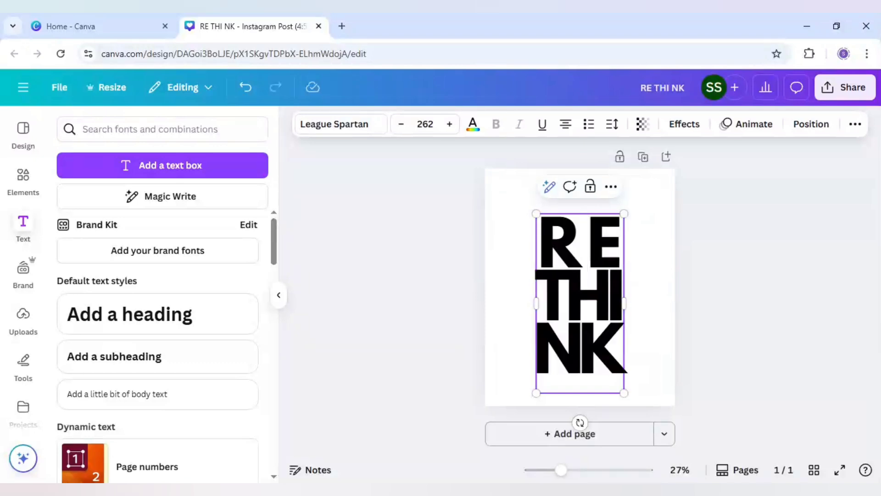
click(655, 283)
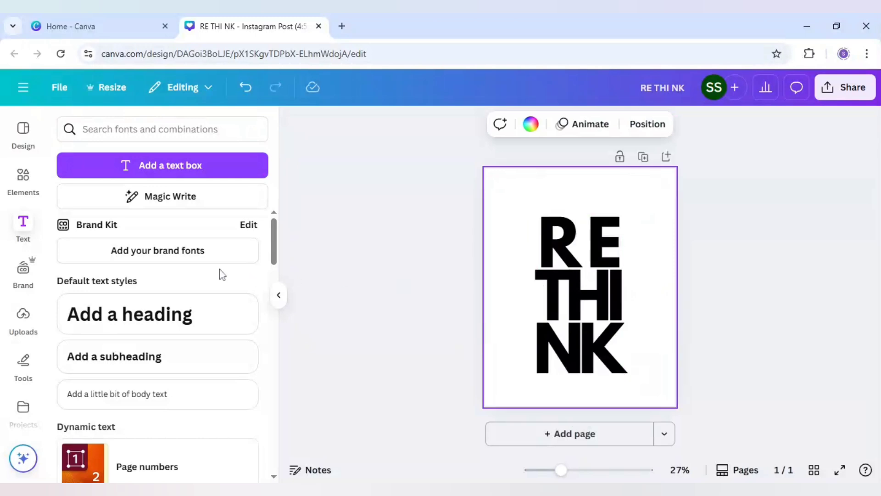
- Check the details of the recently used classical odissi dance photo and add it to the page
click(24, 182)
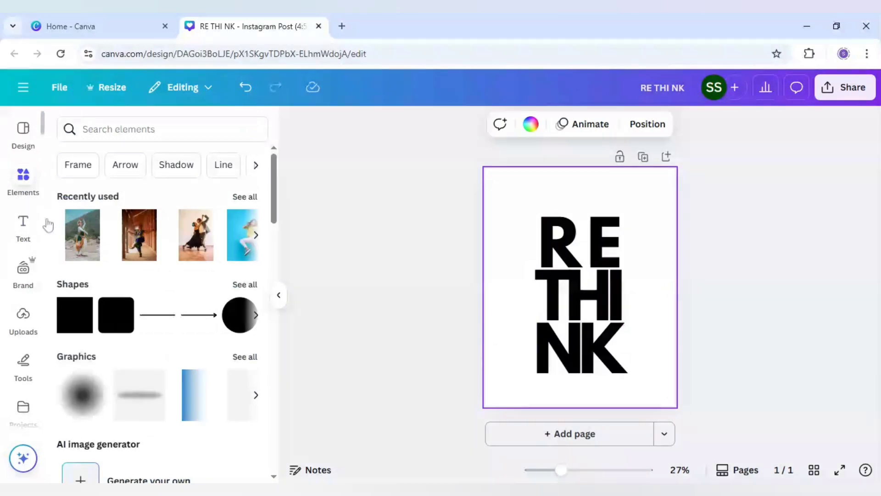
click(99, 221)
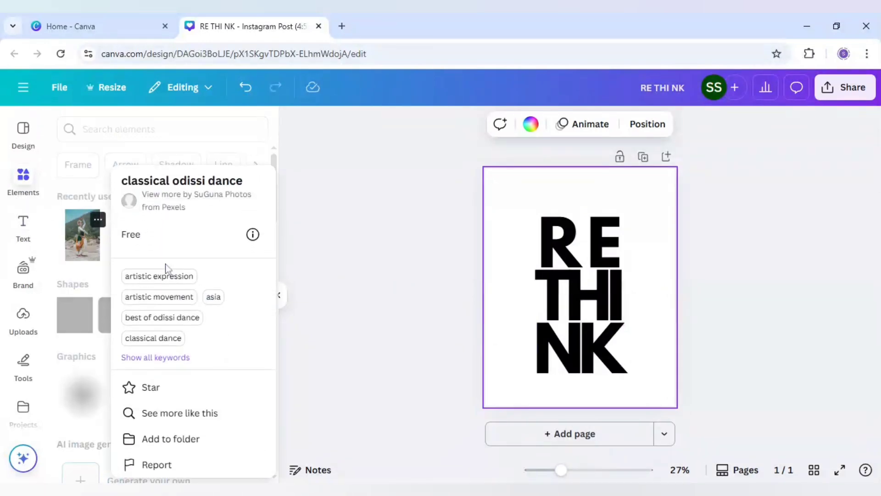
click(82, 252)
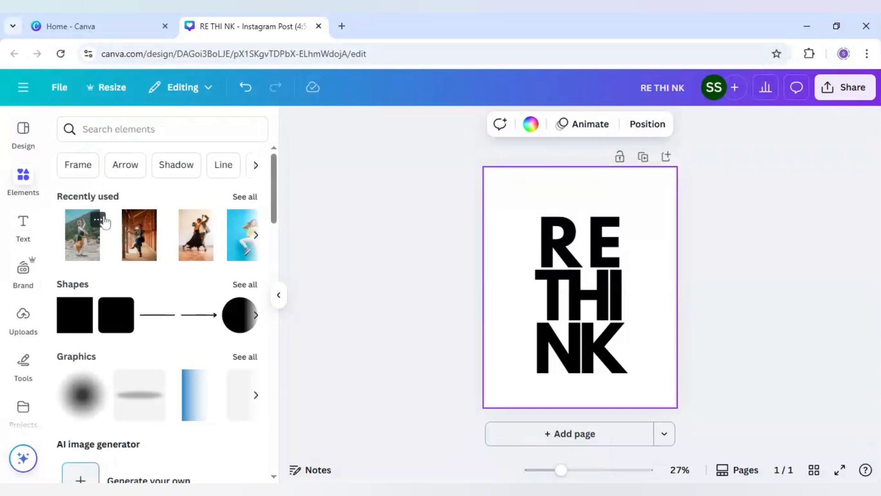
click(98, 220)
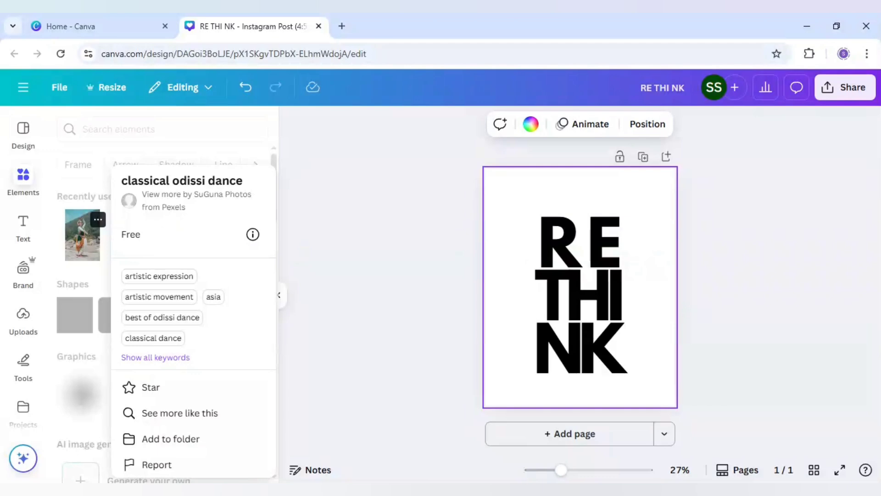
click(64, 234)
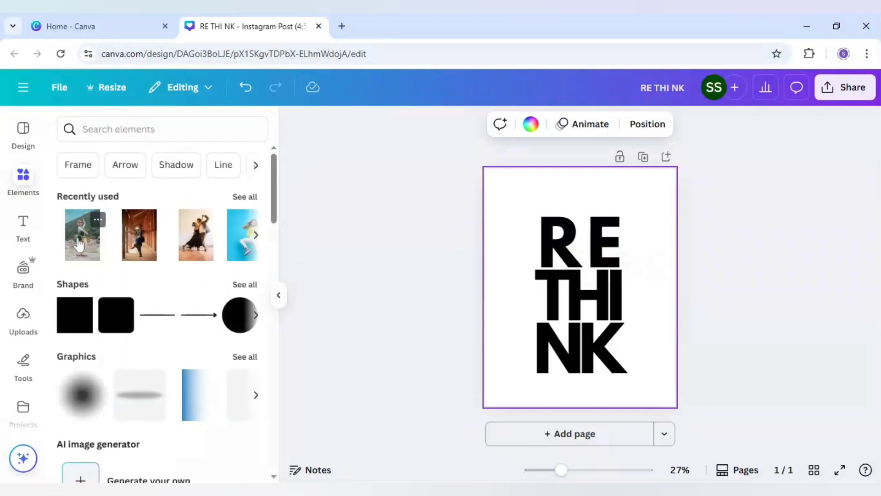
click(79, 244)
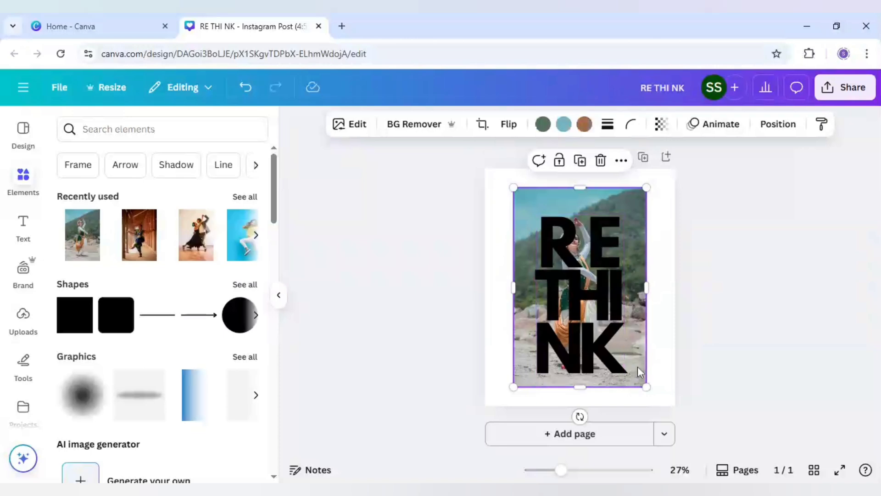
- Move the dancer photo to the page's upper-left corner and bring it to the front of the heading
drag(545, 228, 516, 210)
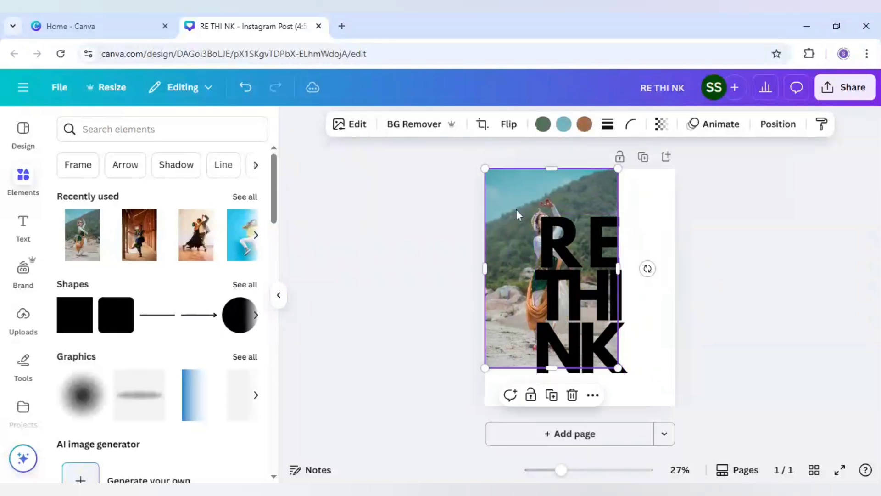
right_click(516, 209)
mouse_move(550, 232)
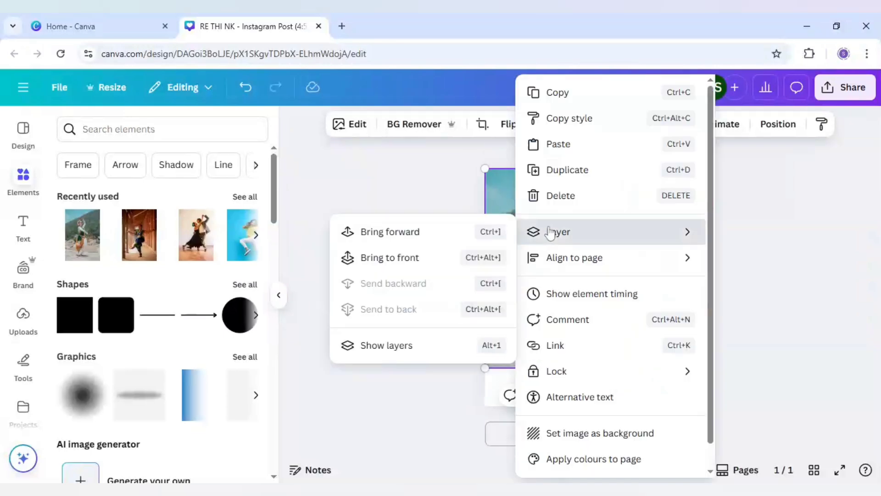
click(442, 257)
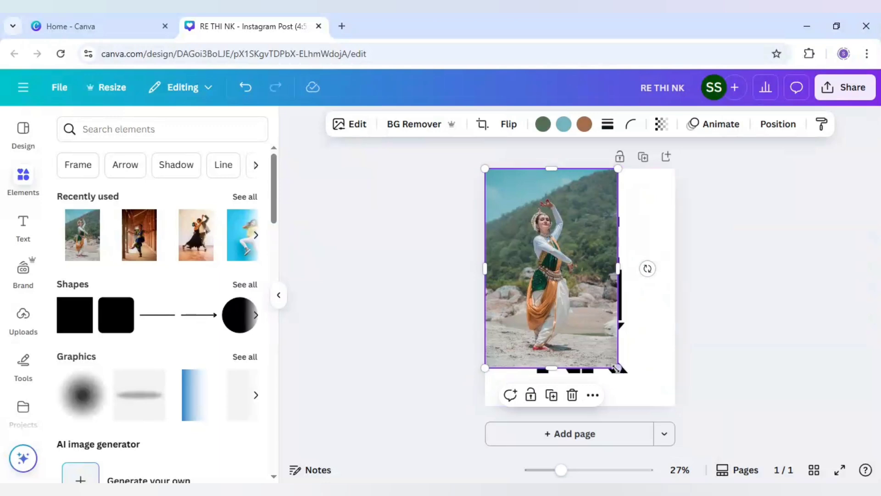
- Enlarge and reposition the dancer photo until it covers the whole page
drag(617, 367, 632, 327)
drag(672, 415, 683, 428)
drag(622, 310, 616, 304)
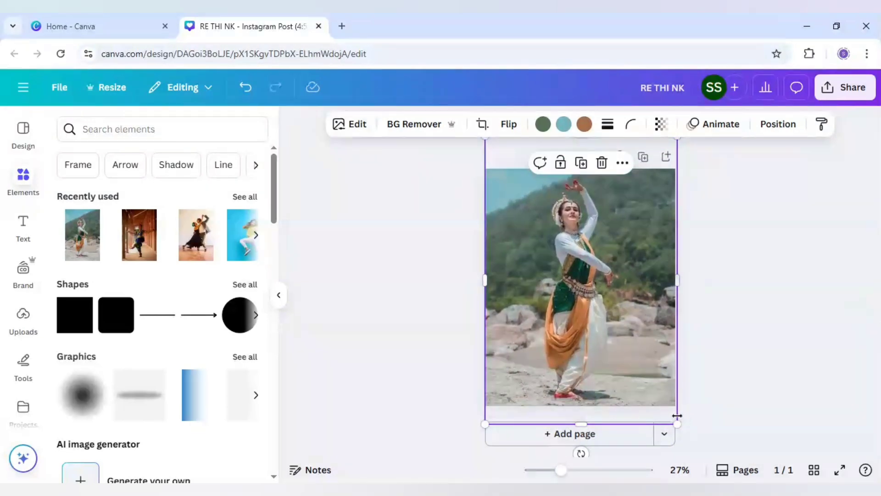
drag(677, 416, 689, 440)
drag(649, 363, 647, 354)
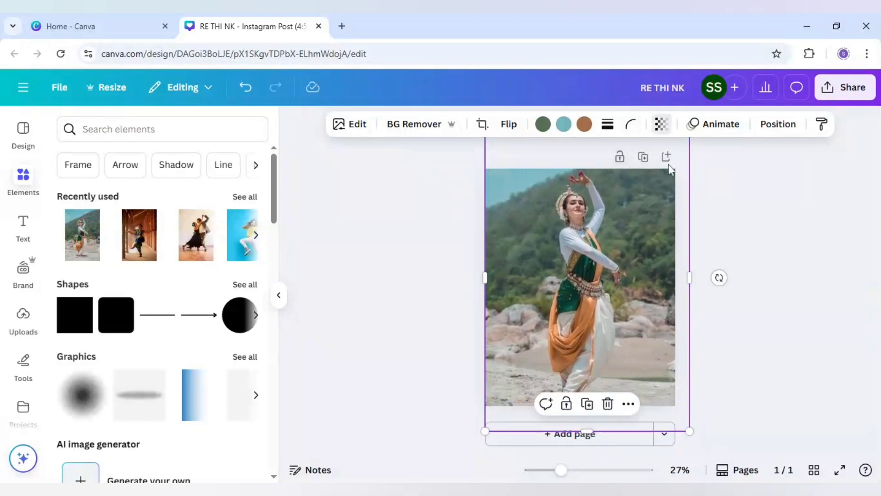
- Set the photo's transparency to 57 to preview the heading beneath the dancer, and restore full opacity
click(662, 124)
drag(687, 177, 652, 185)
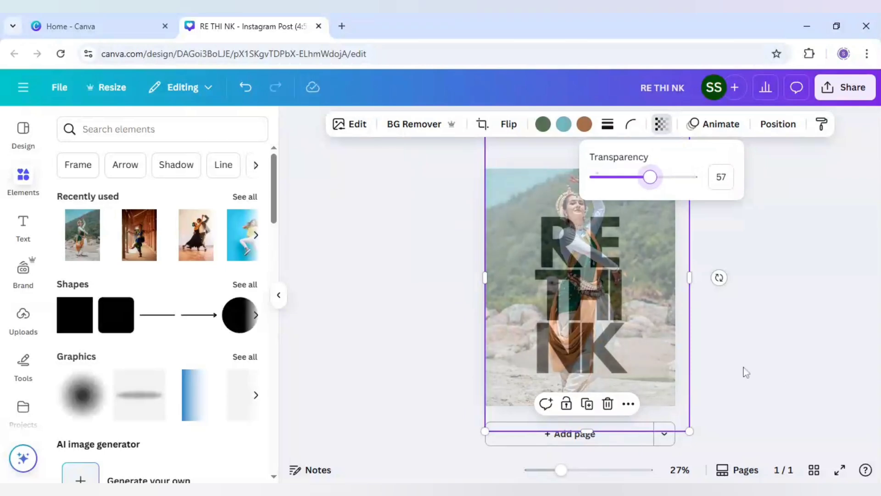
drag(650, 179, 748, 181)
click(758, 268)
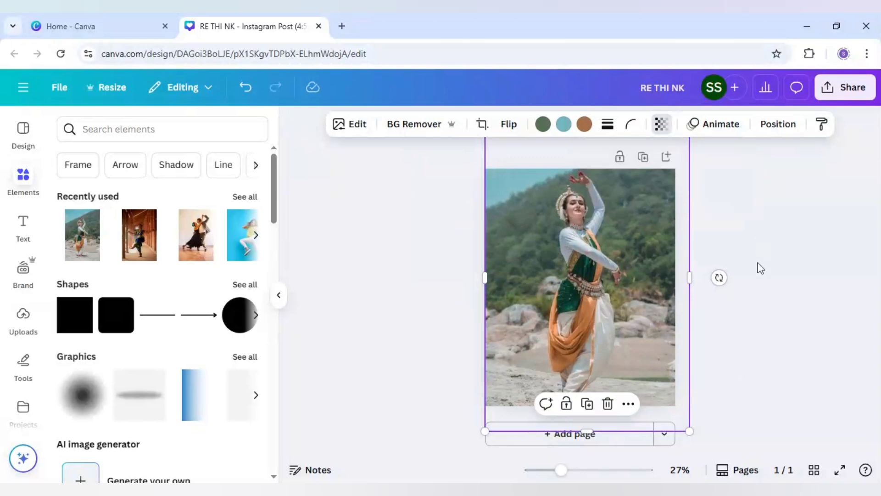
click(760, 283)
- Cut the dancer photo from the heading page and paste it onto a newly added second page
click(642, 280)
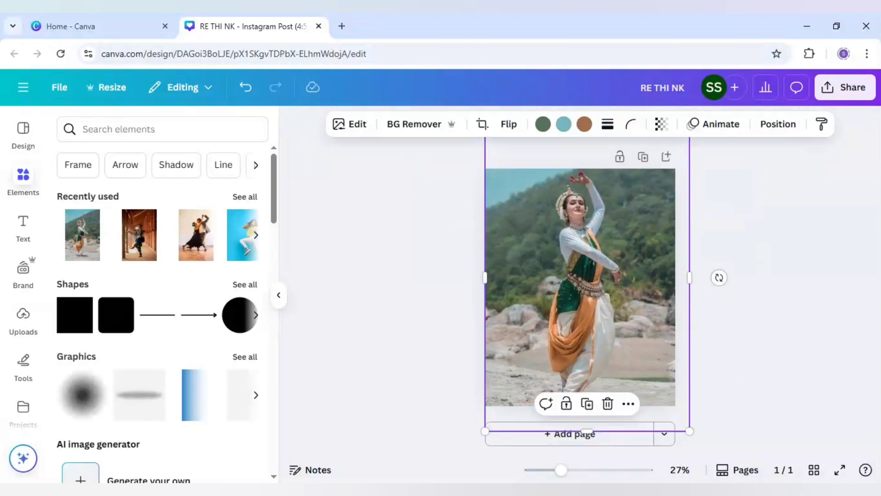
key(Delete)
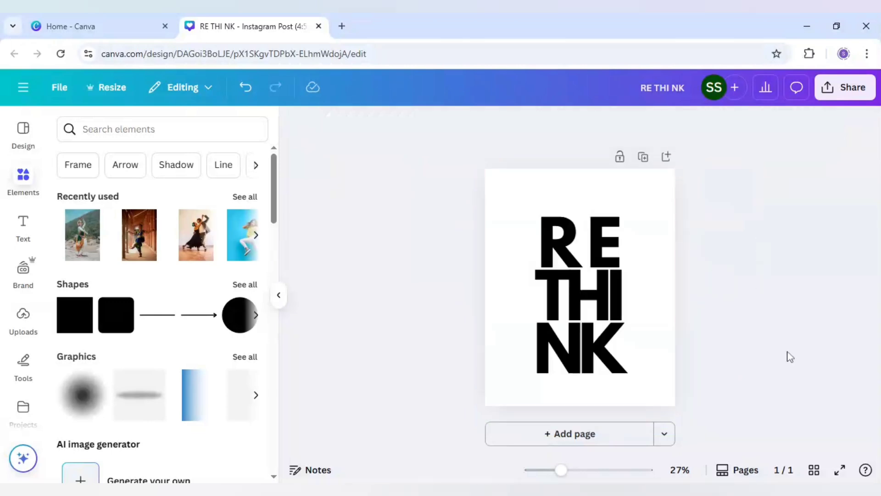
click(614, 437)
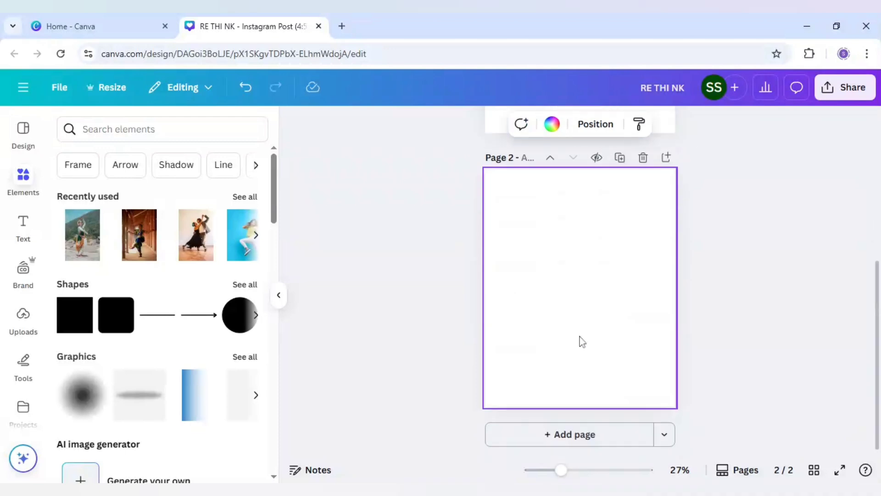
key(ctrl+v)
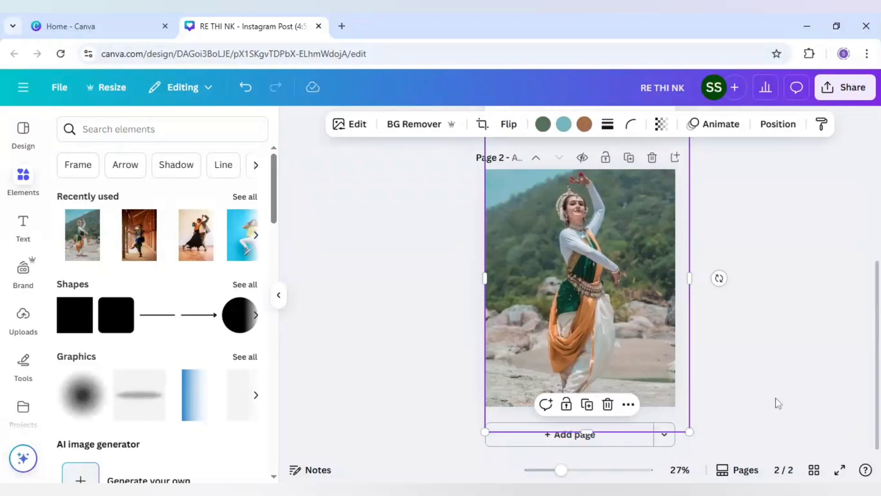
- Download both pages of the design as PNG images at size 1
click(776, 398)
scroll(763, 386, up, 5)
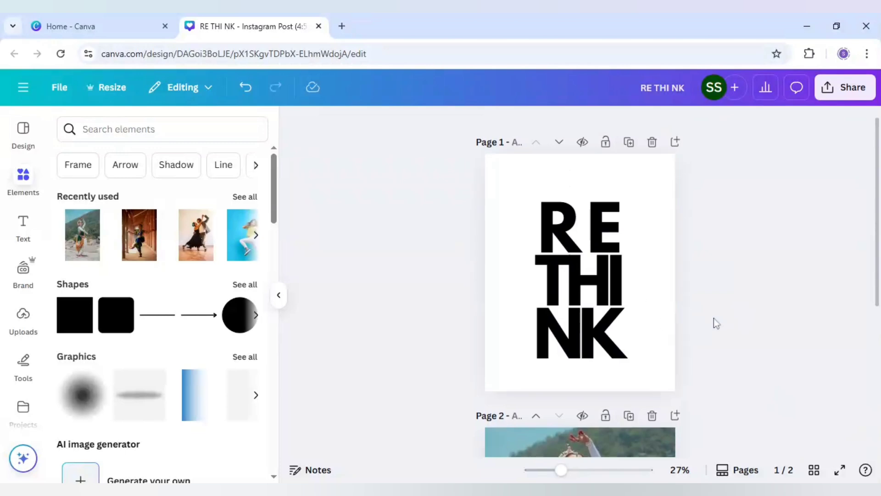
click(844, 98)
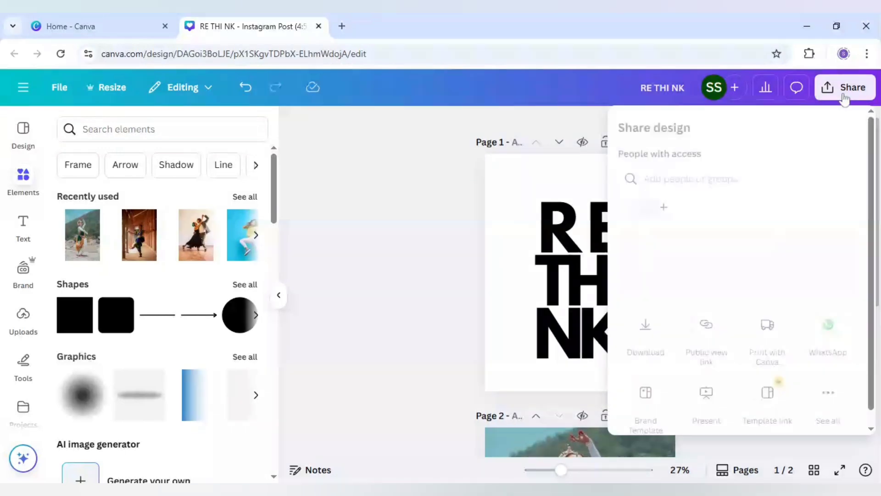
click(646, 354)
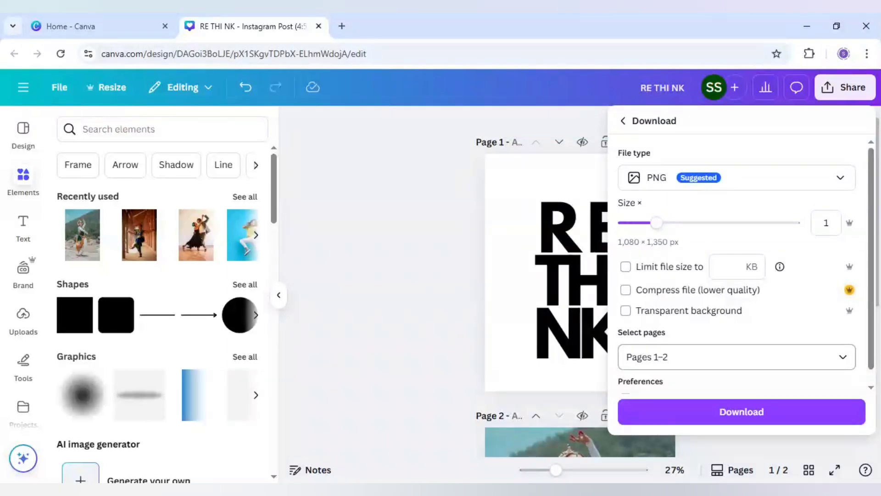
click(713, 413)
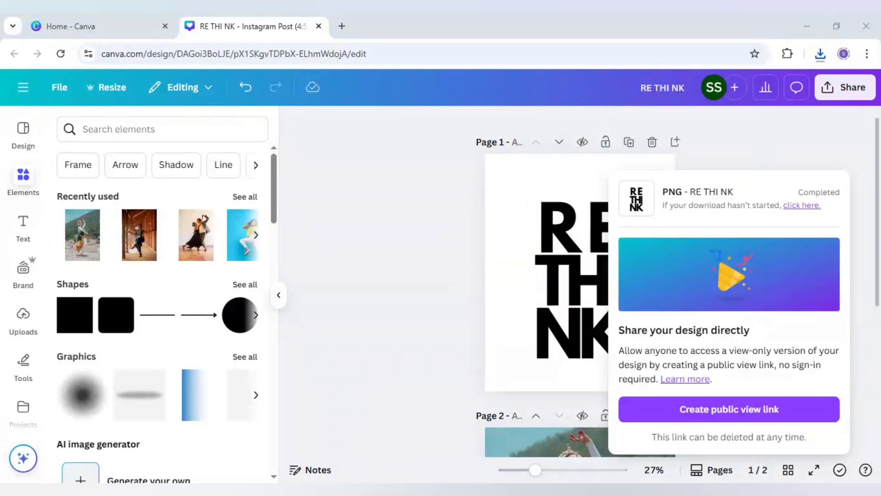
click(344, 289)
scroll(399, 302, down, 5)
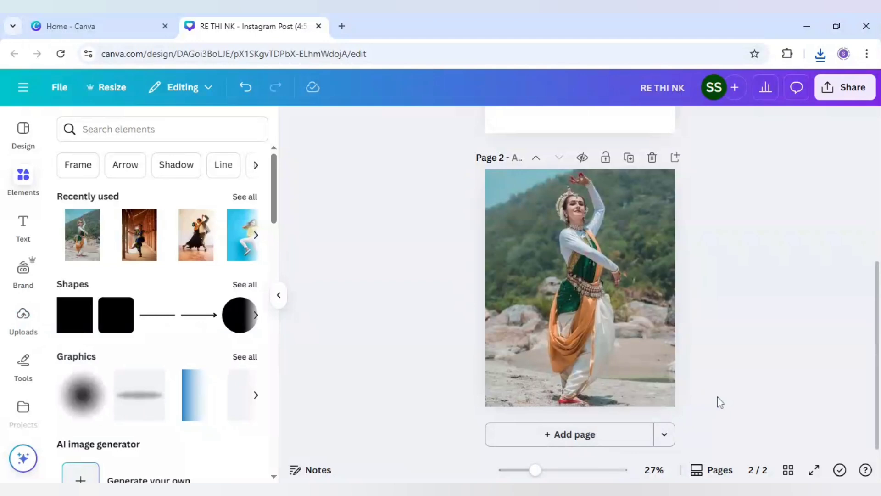
scroll(712, 392, up, 3)
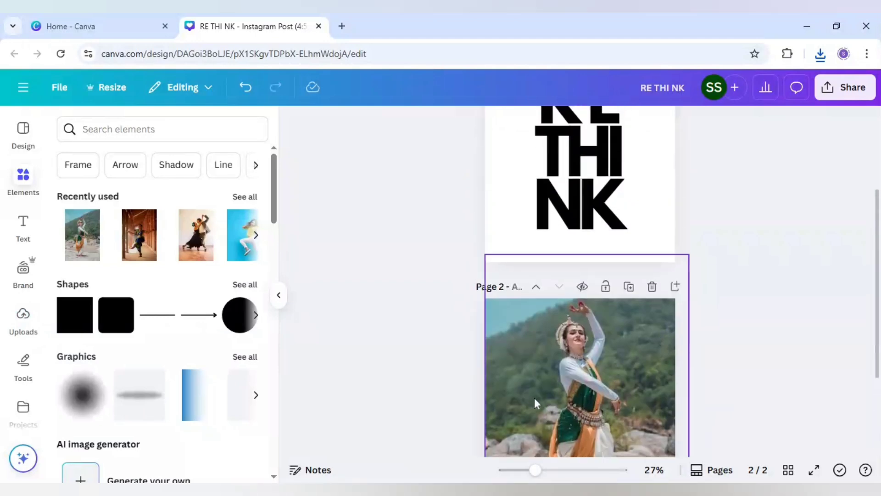
scroll(535, 398, up, 2)
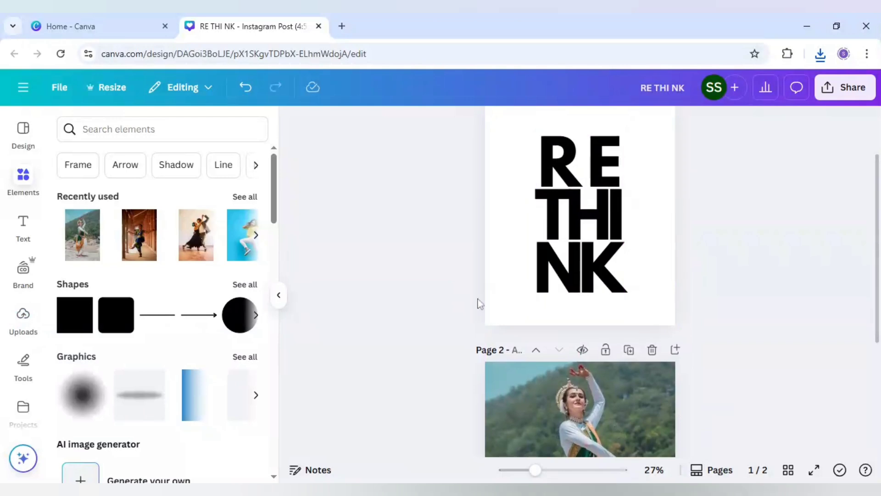
scroll(478, 303, down, 3)
scroll(479, 304, down, 2)
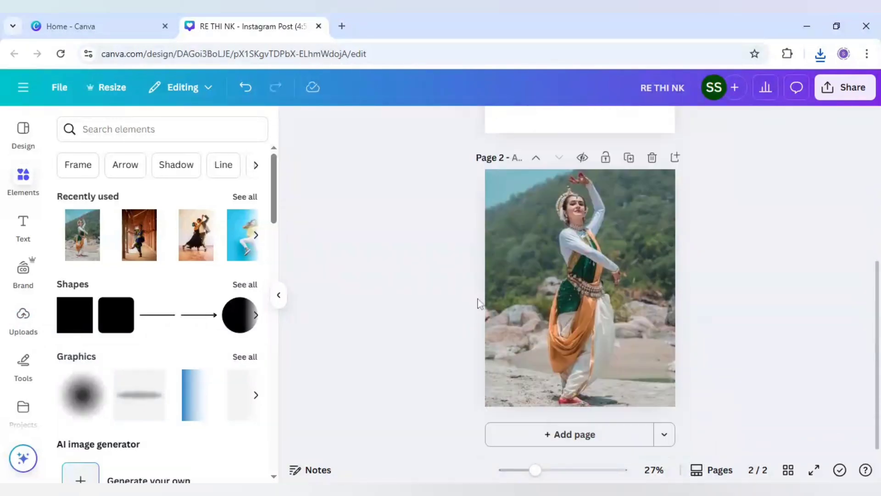
click(544, 294)
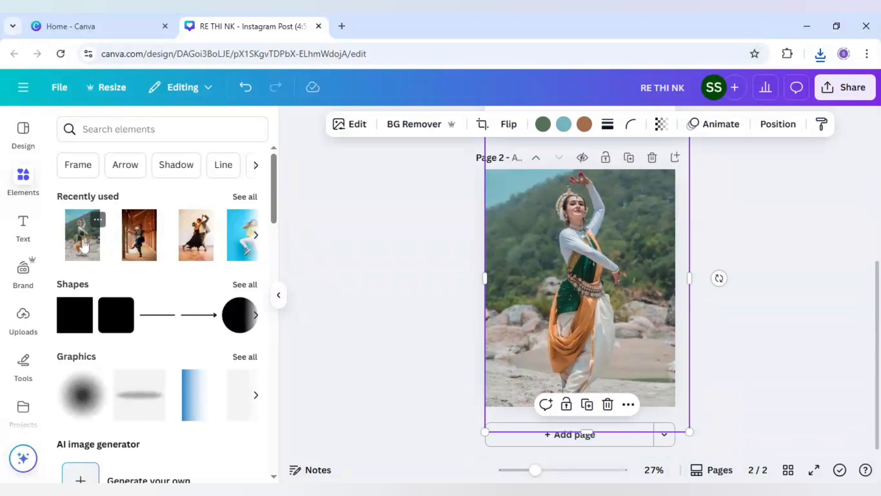
click(402, 307)
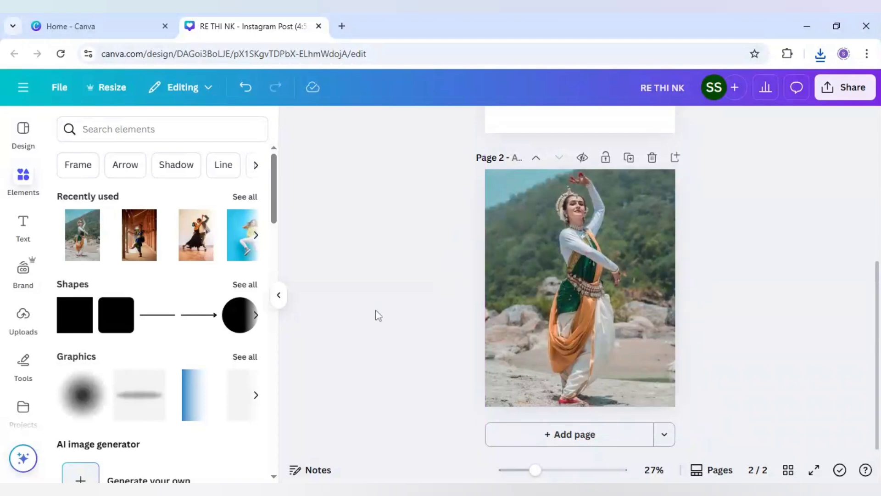
- Add a third page and place the uploaded dancer photo at its upper right and the RE THI NK image at its lower left
click(605, 440)
click(28, 318)
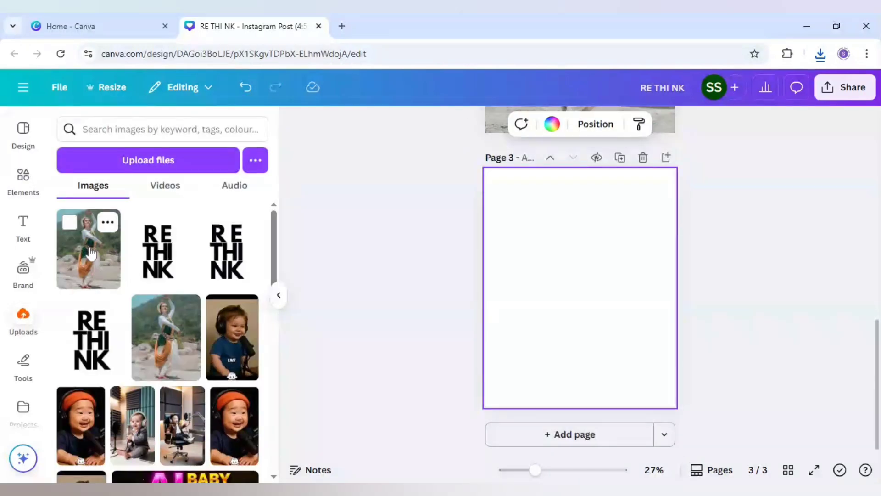
click(90, 254)
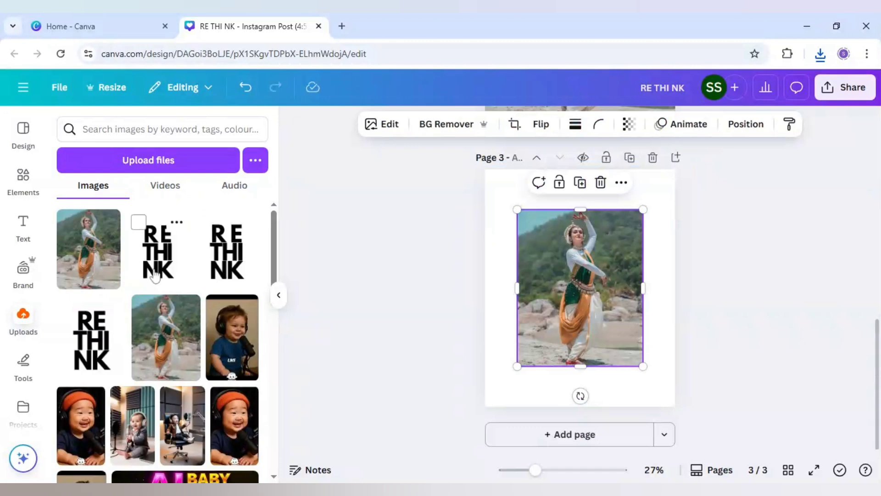
drag(587, 320, 551, 358)
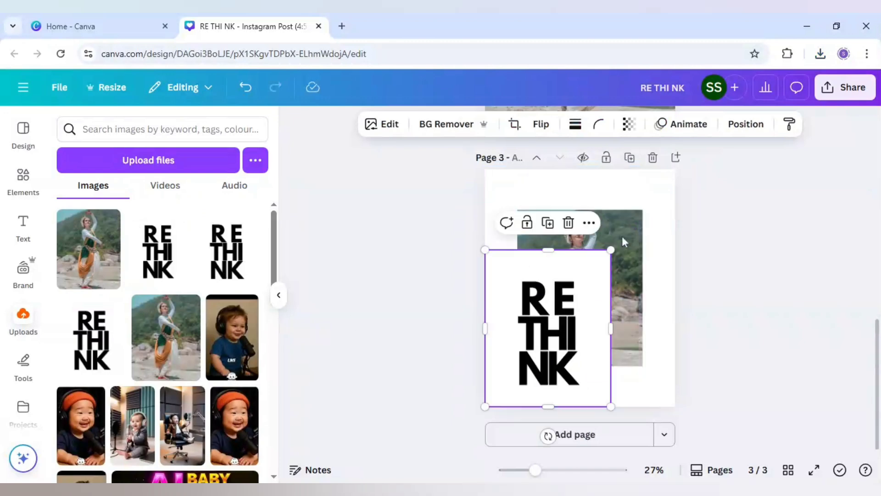
click(624, 240)
drag(627, 244, 657, 207)
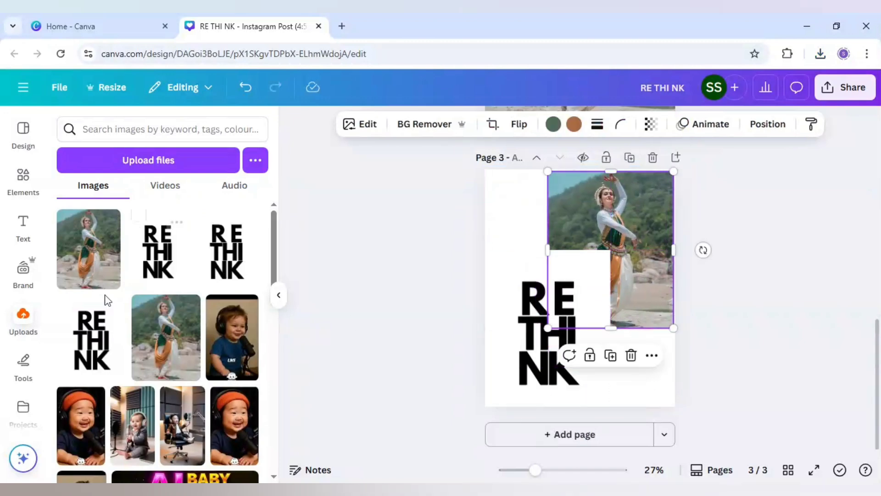
- Search the Canva apps for "image blend" and open the Blend Image app
click(26, 182)
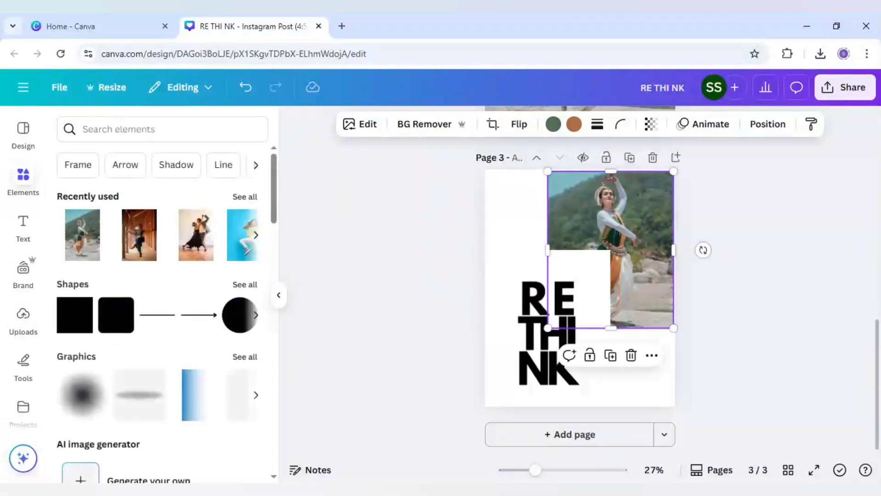
scroll(23, 275, down, 3)
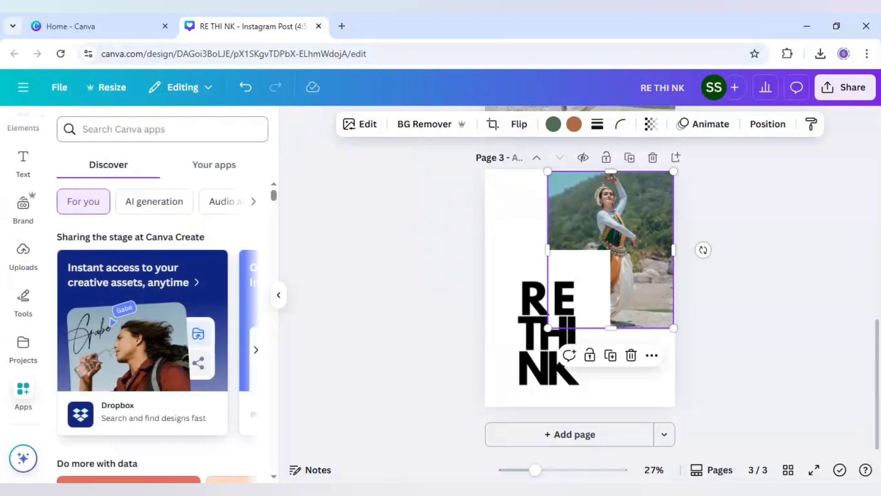
click(162, 129)
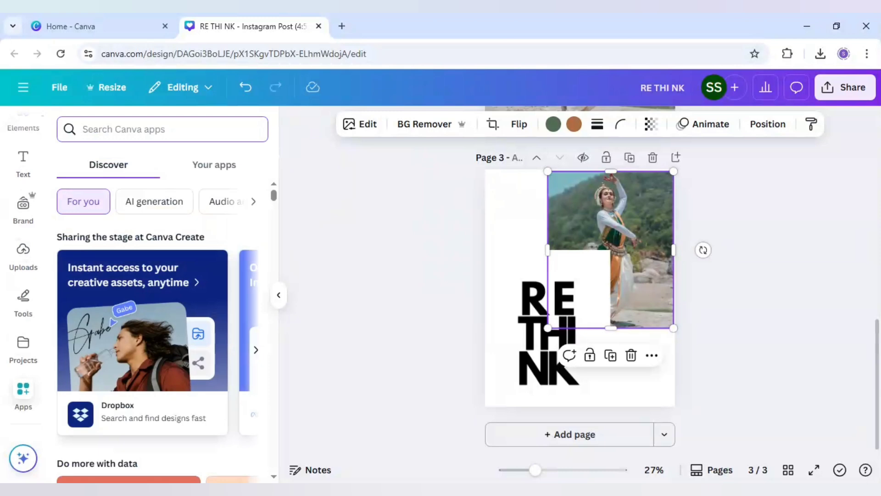
text(image blend)
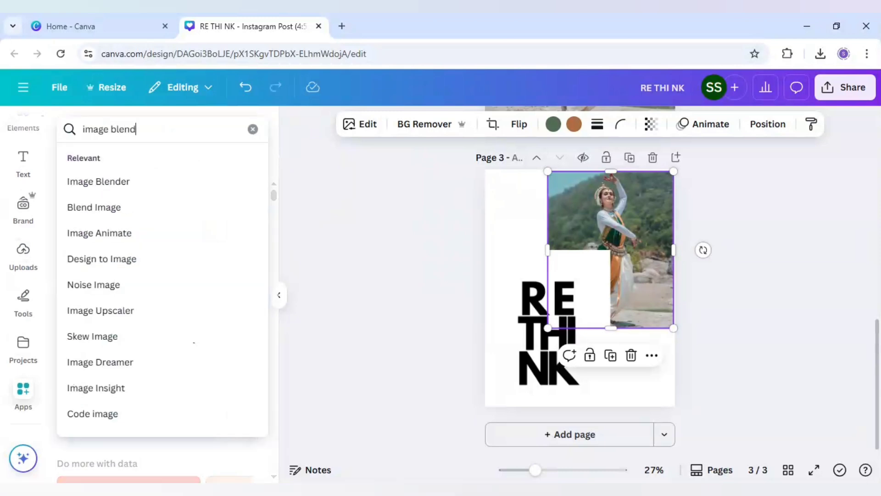
key(Return)
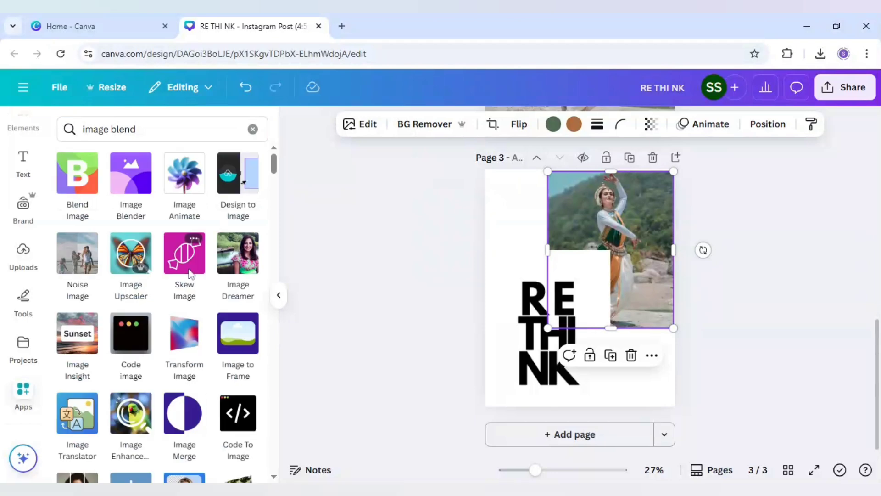
click(76, 178)
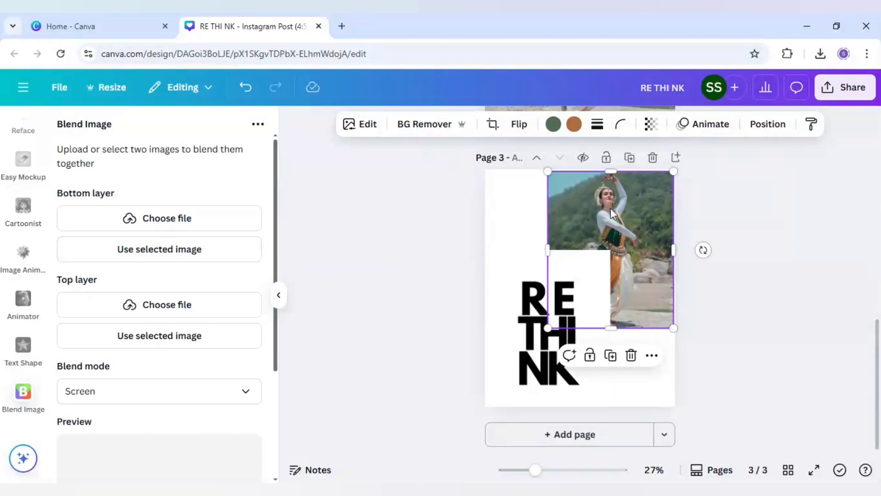
- Assign the dancer photo as the blend's bottom layer and the RE THI NK image as its top layer
click(183, 255)
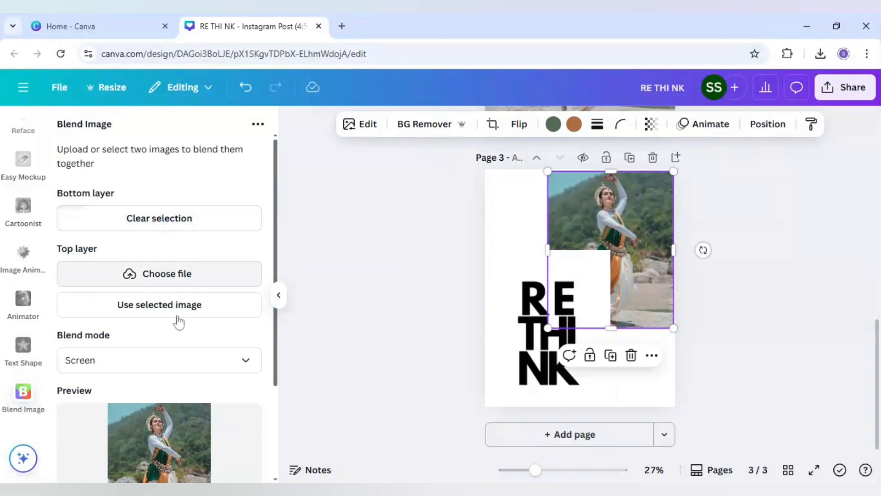
click(531, 349)
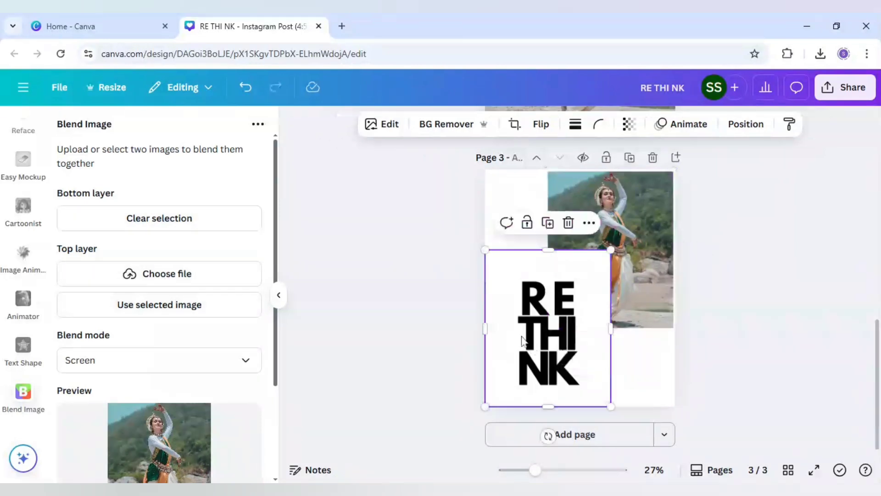
click(184, 307)
scroll(185, 310, down, 1)
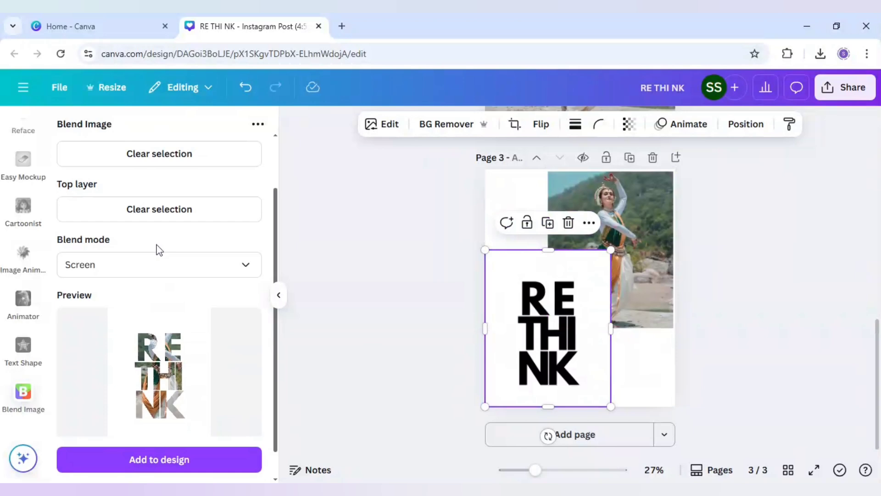
- Look through the available blend modes, keeping Screen selected
click(150, 270)
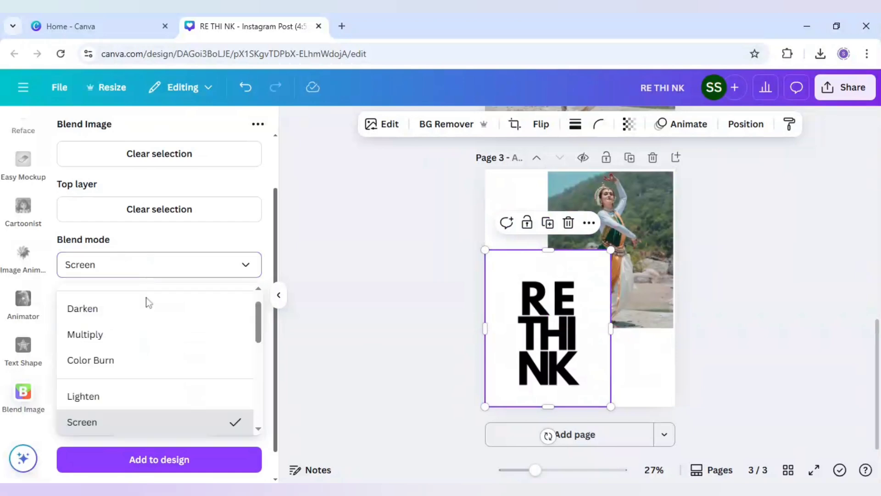
scroll(146, 328, down, 2)
scroll(146, 366, down, 2)
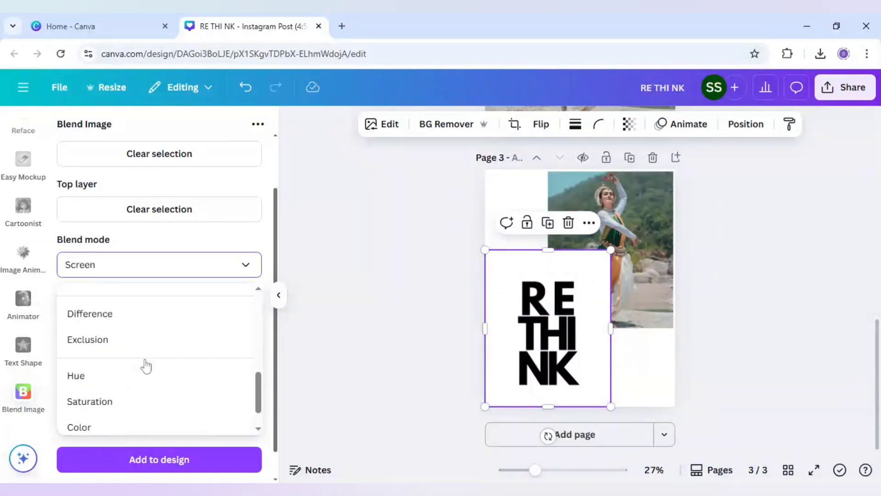
scroll(143, 365, up, 4)
scroll(139, 369, down, 1)
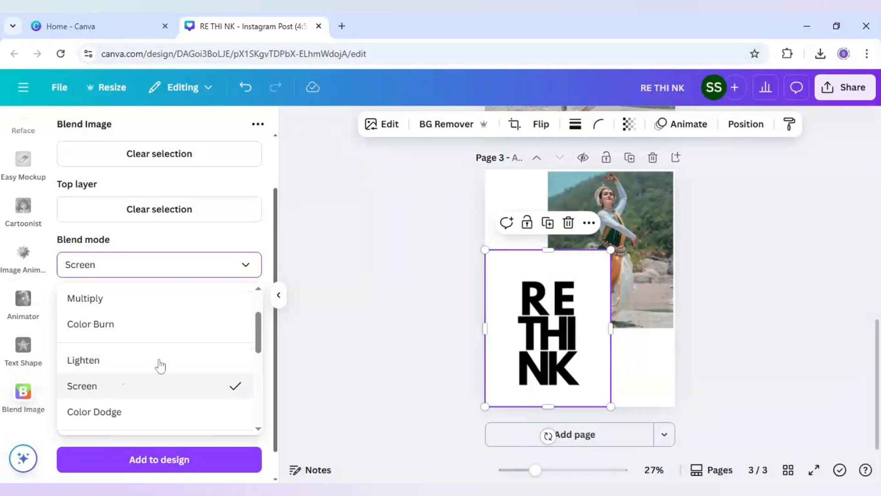
click(208, 250)
- Add a fourth page, insert the Screen-blended image on it, and enlarge the image to cover the whole page
scroll(193, 340, down, 1)
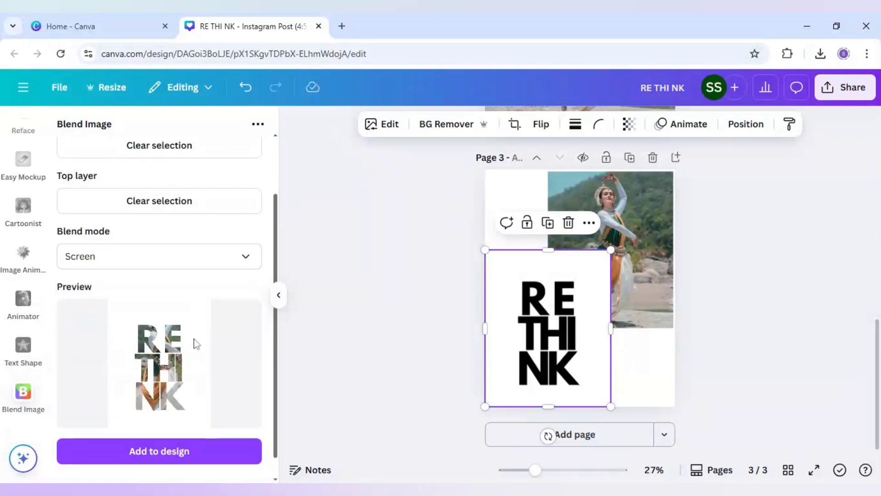
click(622, 441)
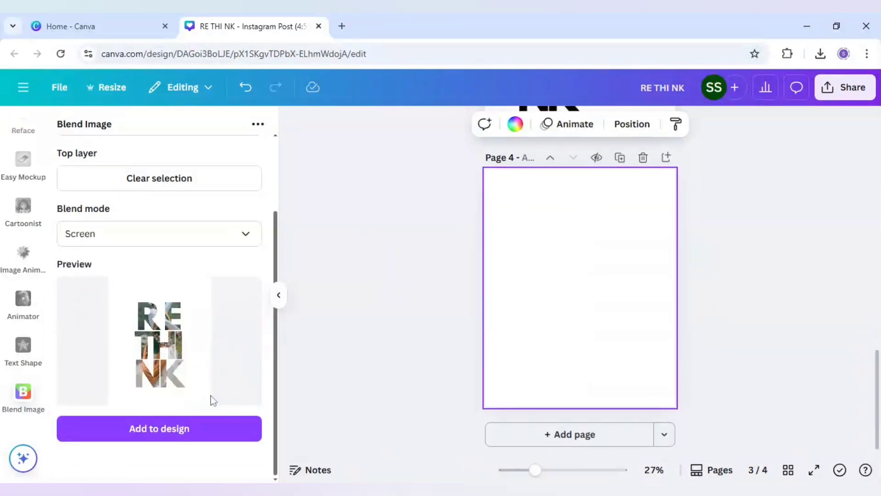
click(172, 428)
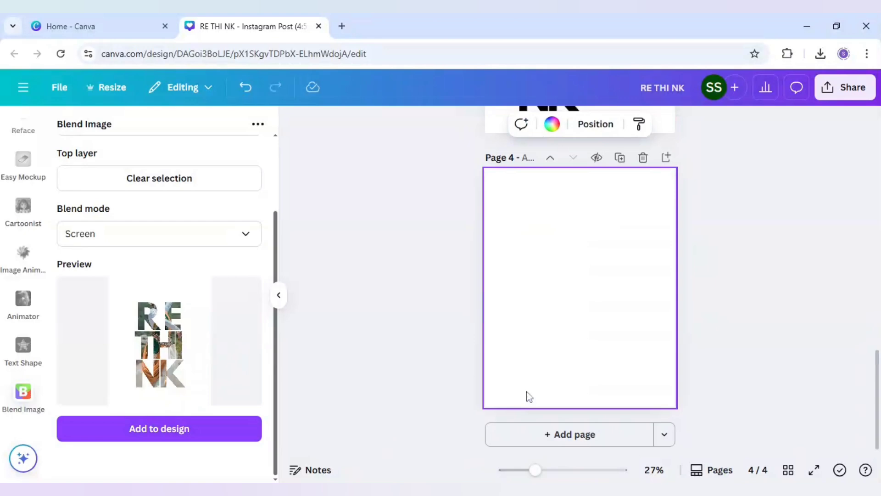
drag(570, 316, 511, 244)
drag(564, 270, 686, 402)
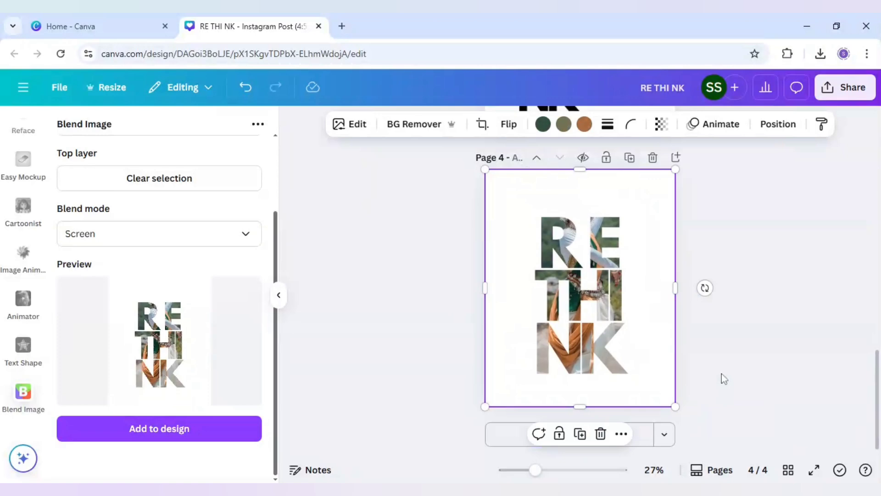
- Crop the blended image's left, right and top margins close to the lettering and remove its background
click(722, 372)
click(515, 290)
drag(486, 288, 522, 288)
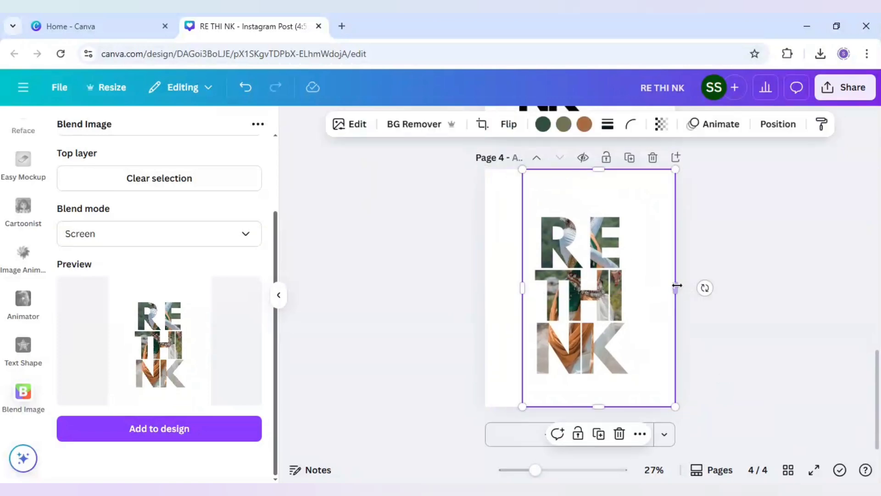
drag(676, 286, 635, 288)
drag(579, 170, 580, 210)
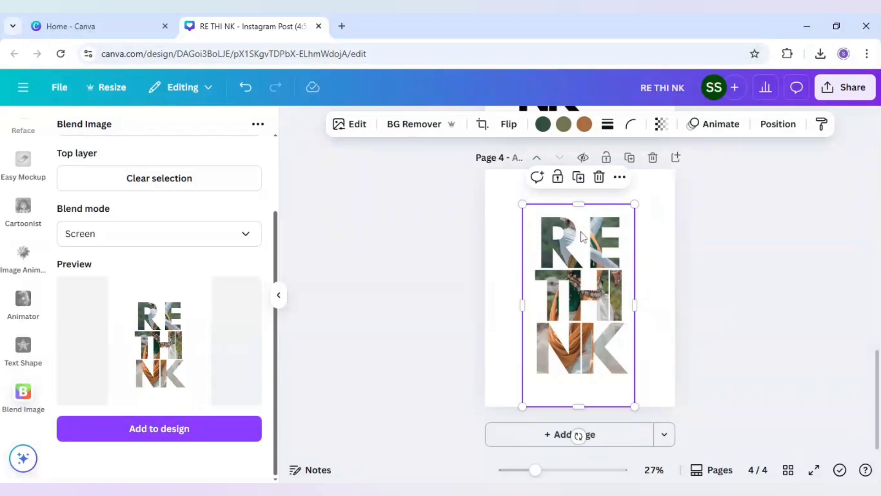
click(421, 124)
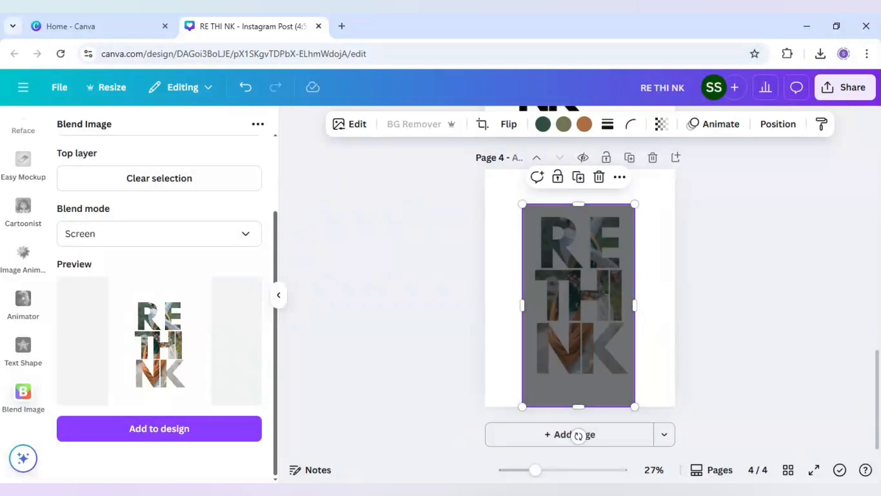
- Set the fourth page's background colour to black behind the photo-filled lettering
click(512, 202)
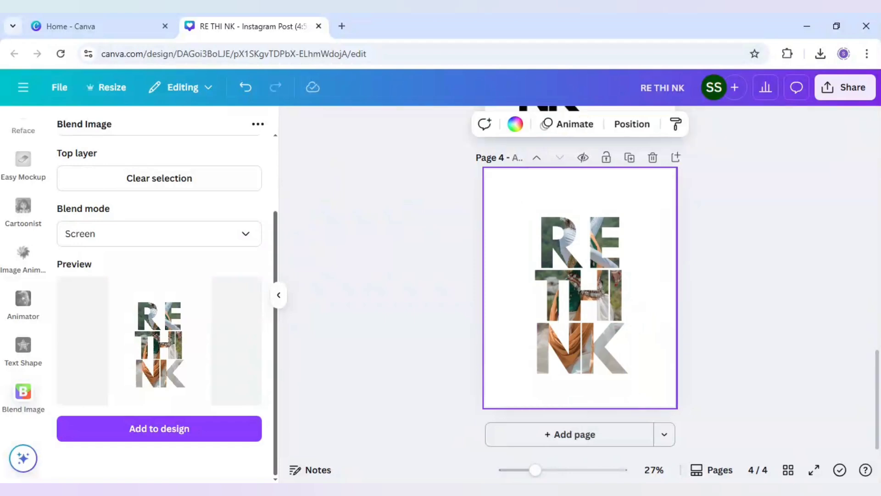
click(516, 124)
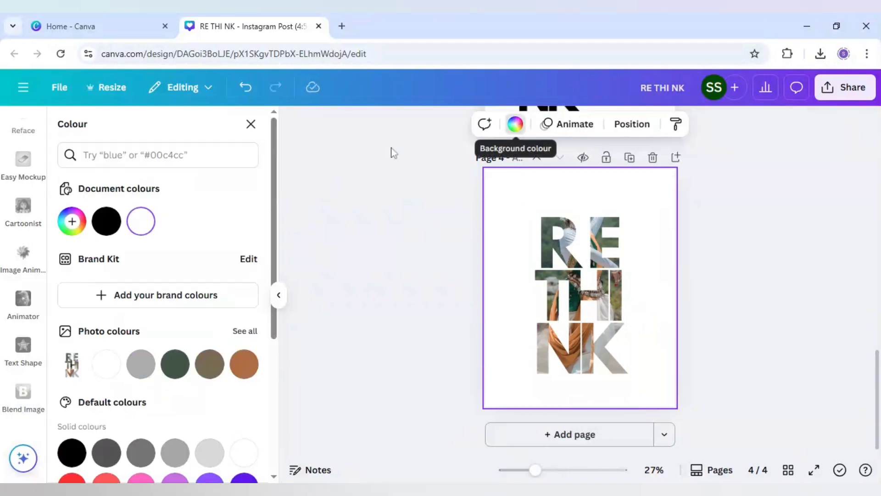
click(107, 221)
click(378, 267)
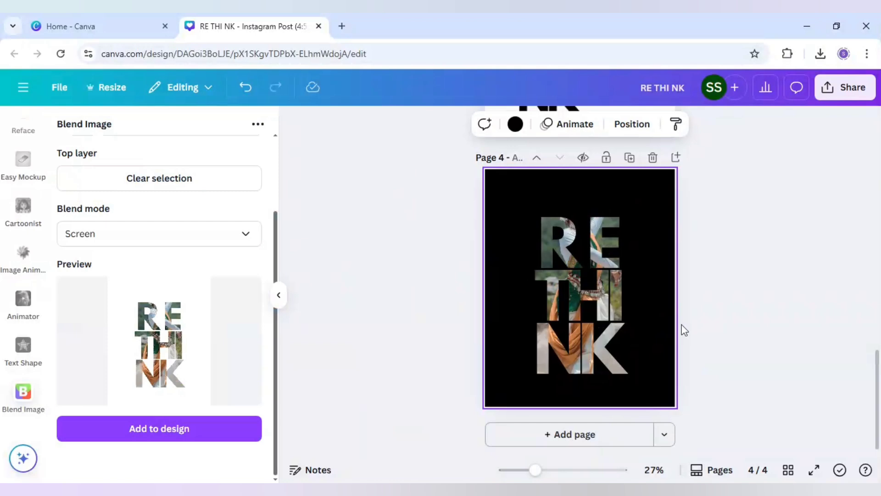
- Copy the dancer photo from the third page onto the fourth page and enlarge it to cover the whole page
scroll(684, 329, up, 3)
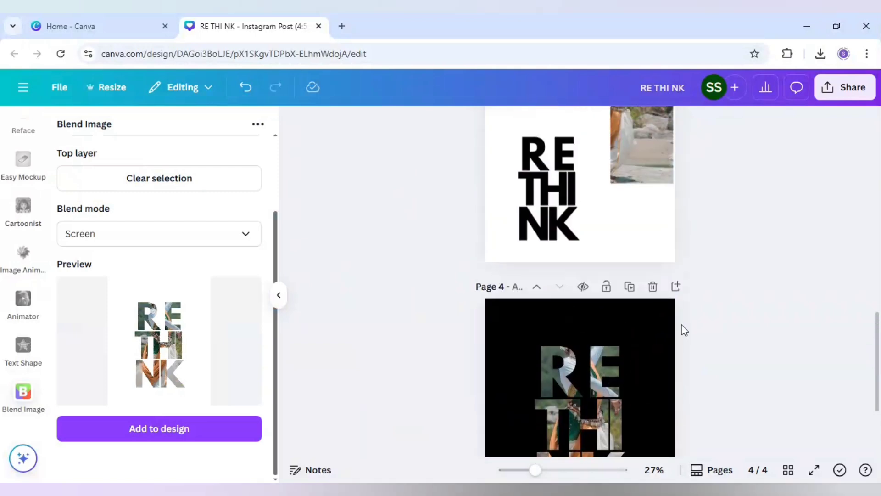
scroll(684, 321, up, 2)
click(653, 234)
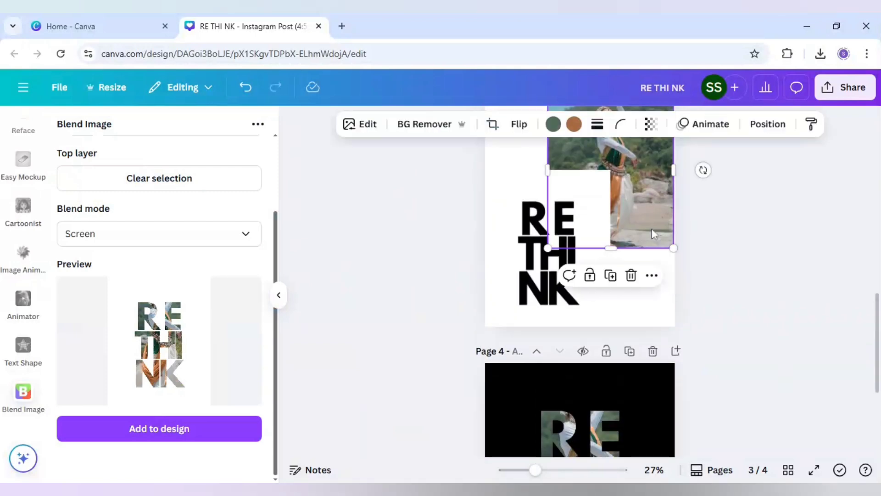
click(444, 277)
scroll(497, 274, down, 3)
click(517, 281)
key(ctrl+v)
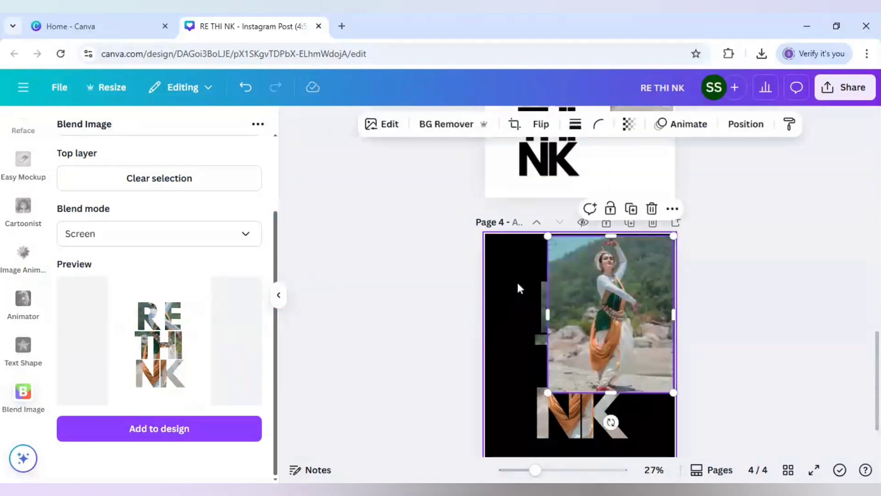
drag(610, 300, 592, 291)
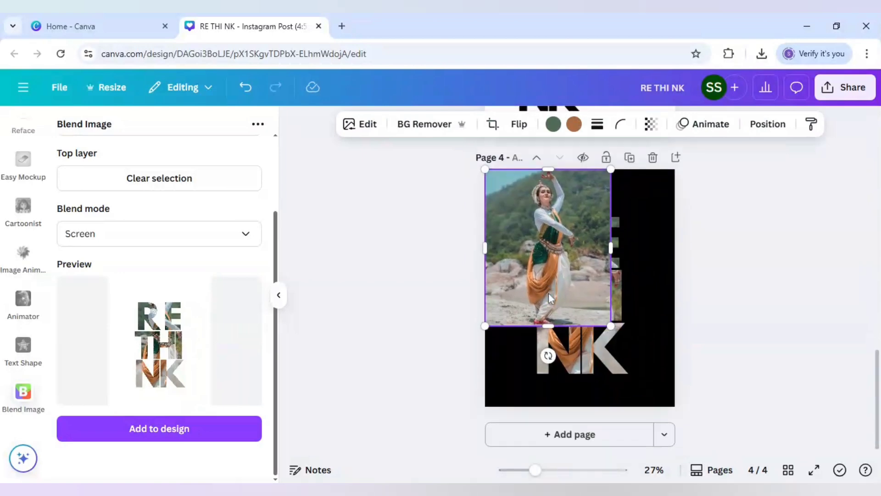
scroll(549, 293, down, 2)
drag(607, 327, 683, 396)
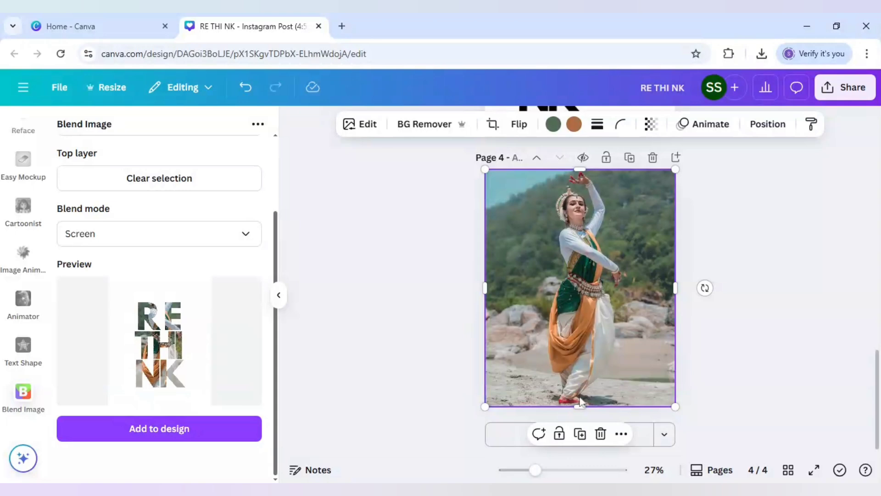
- Crop the dancer photo from below up to the bottom of the RE letters and remove its background
drag(580, 406, 588, 265)
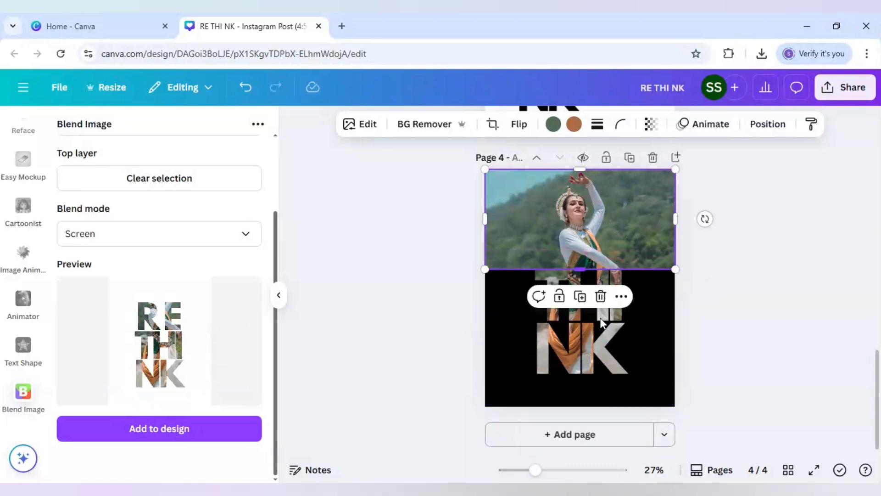
click(434, 125)
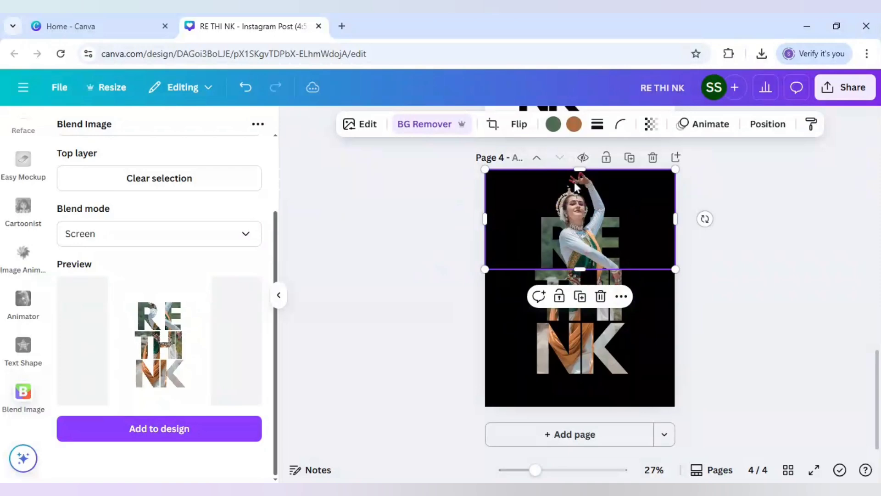
- Duplicate the dancer cutout and crop the copy to only the legs and feet below the NK letters, aligned with the page's lower edge
click(580, 296)
drag(610, 252, 588, 404)
drag(580, 297, 579, 377)
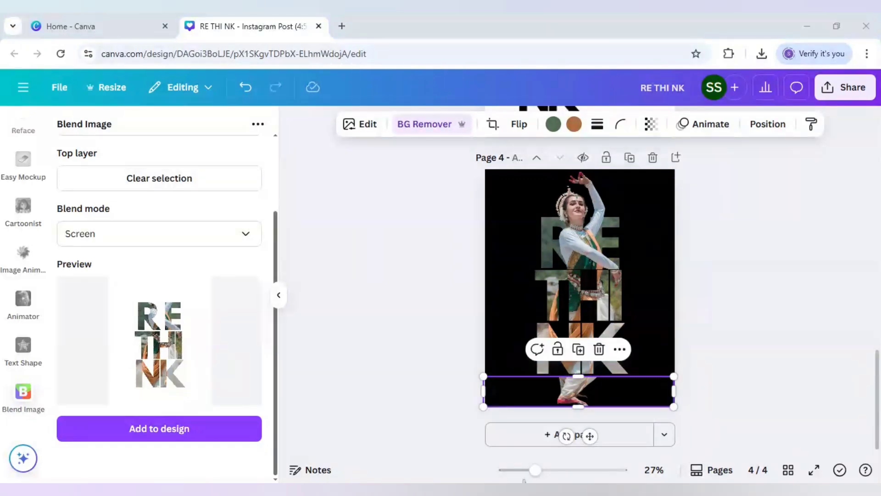
- Fine-tune the lower crop edge of the dancer's upper-body cutout to line up with the bottom of the RE letters
click(554, 472)
scroll(612, 347, down, 2)
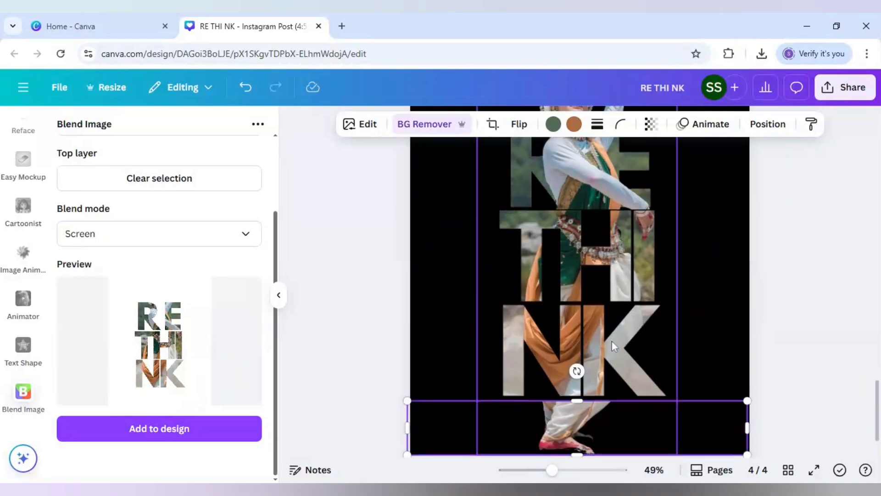
scroll(617, 370, up, 4)
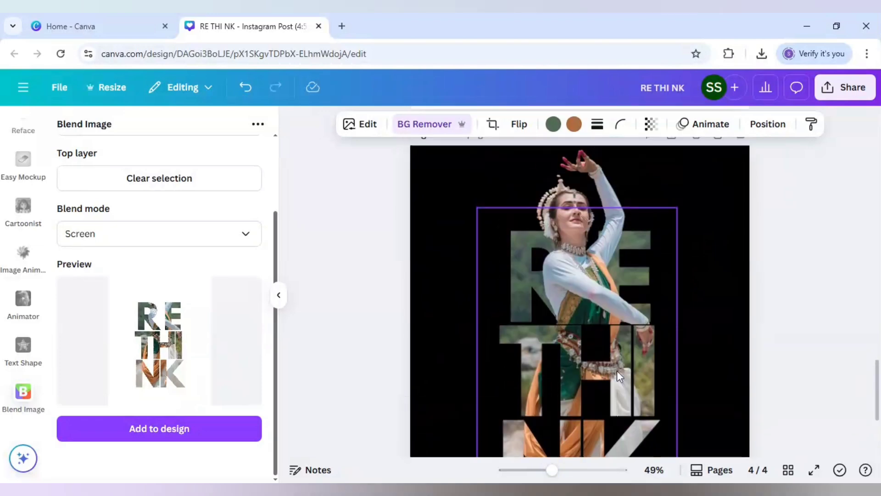
click(580, 267)
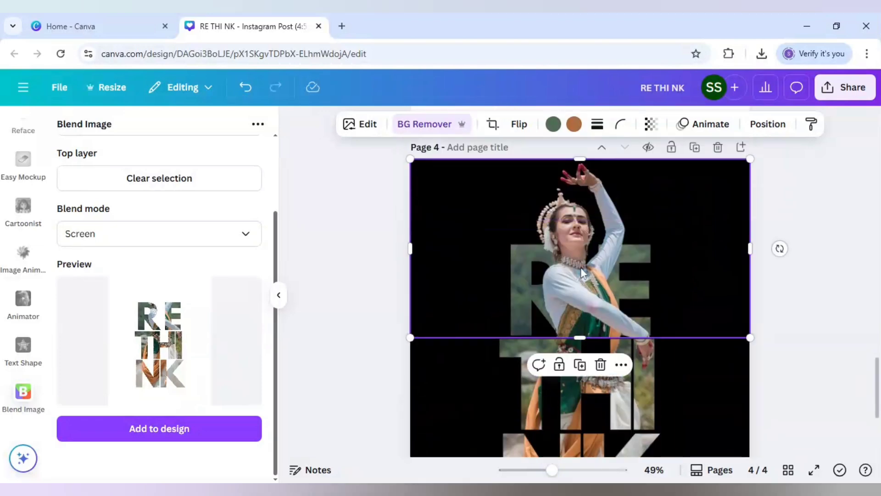
drag(581, 337, 581, 336)
click(437, 372)
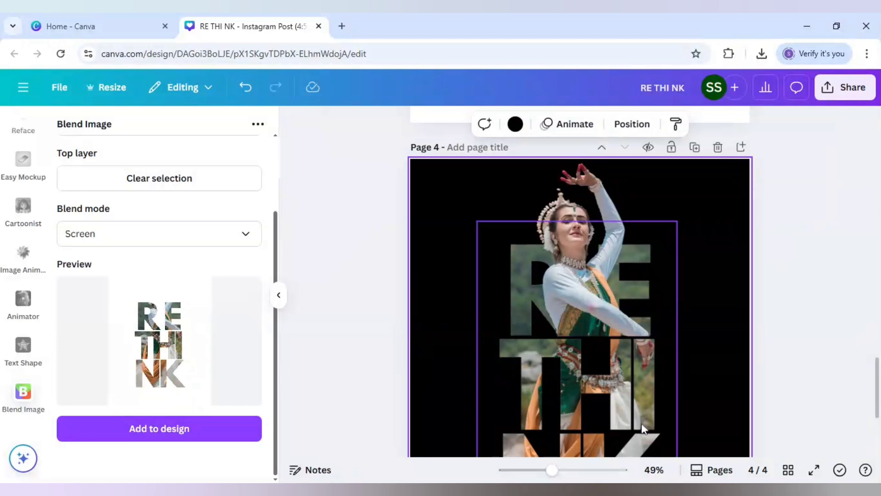
drag(552, 471, 536, 473)
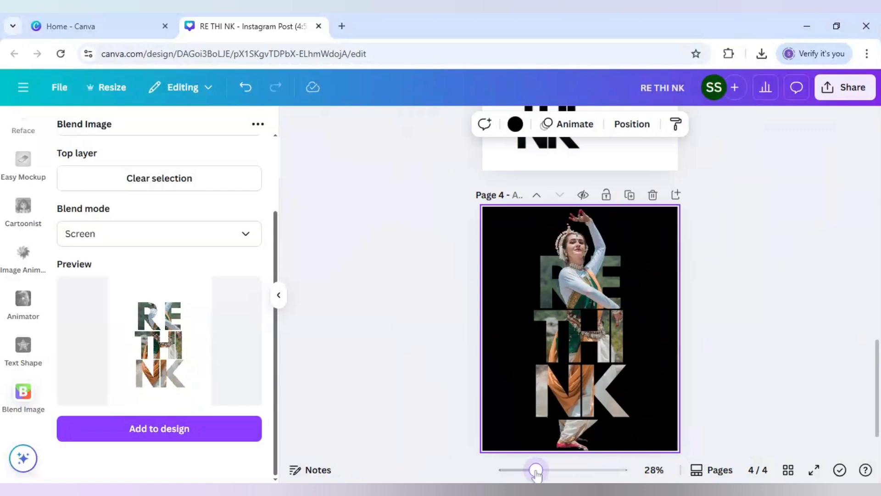
scroll(735, 408, down, 1)
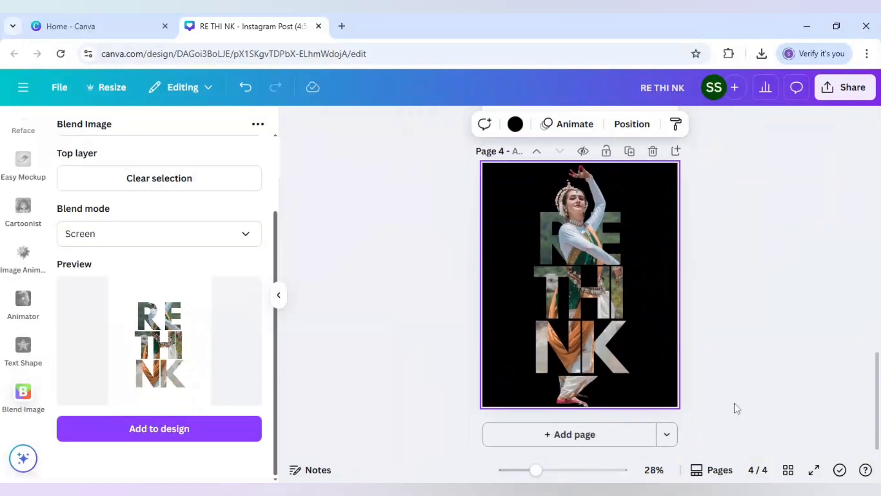